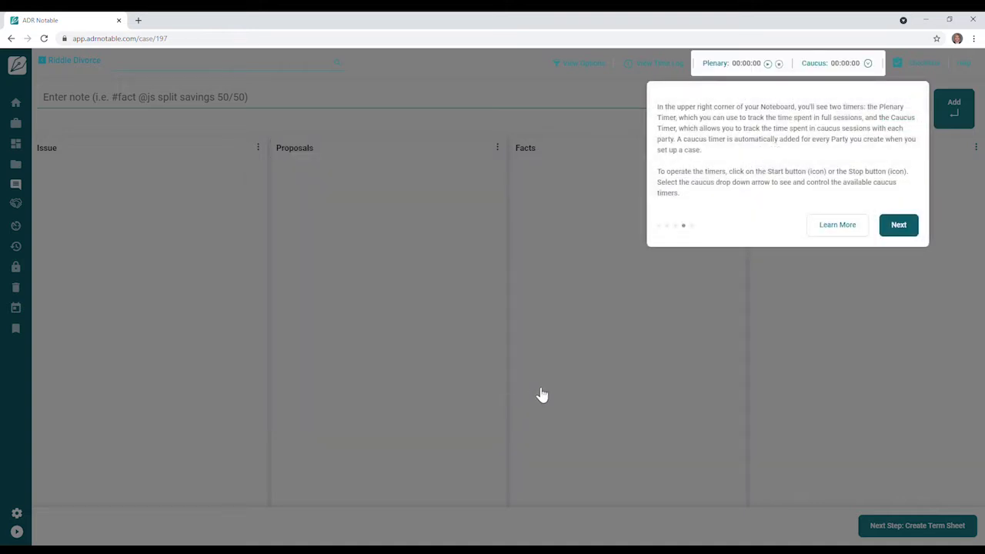
Step: Advance the Noteboard tour to its final card, read the linked Noteboard introduction article, and close the article
{"action": "left_click", "coordinate": [900, 229]}
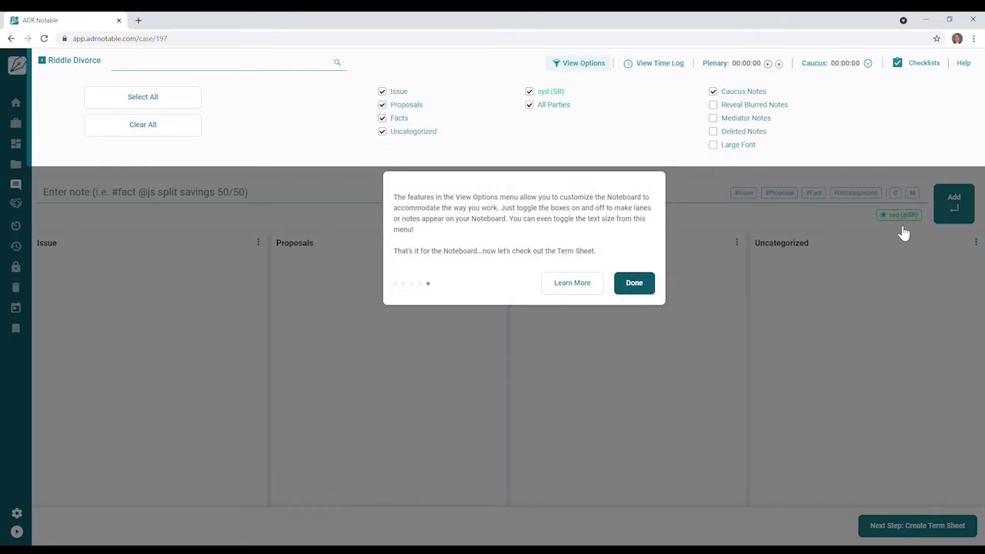
{"action": "left_click", "coordinate": [598, 291]}
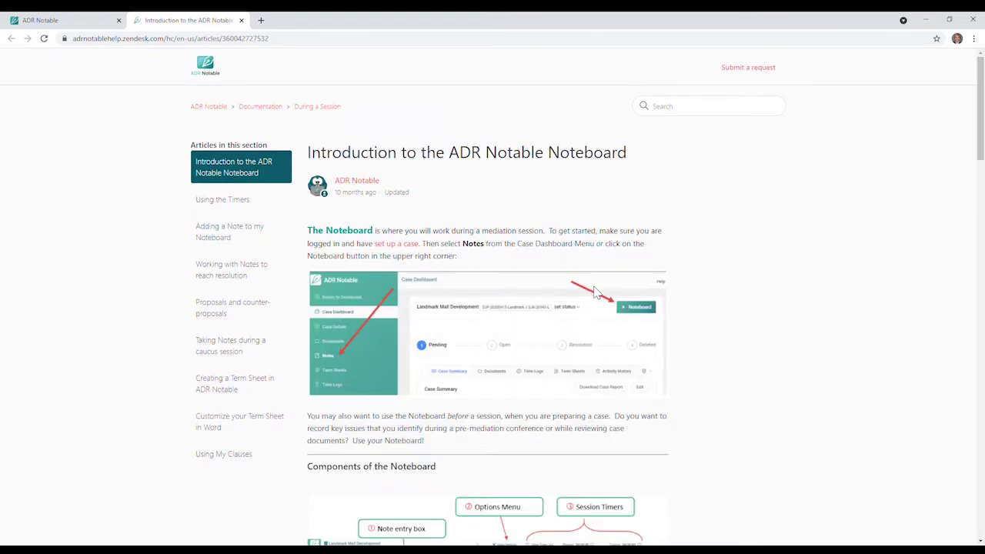
{"action": "scroll", "coordinate": [595, 291], "scroll_direction": "down", "scroll_amount": 3}
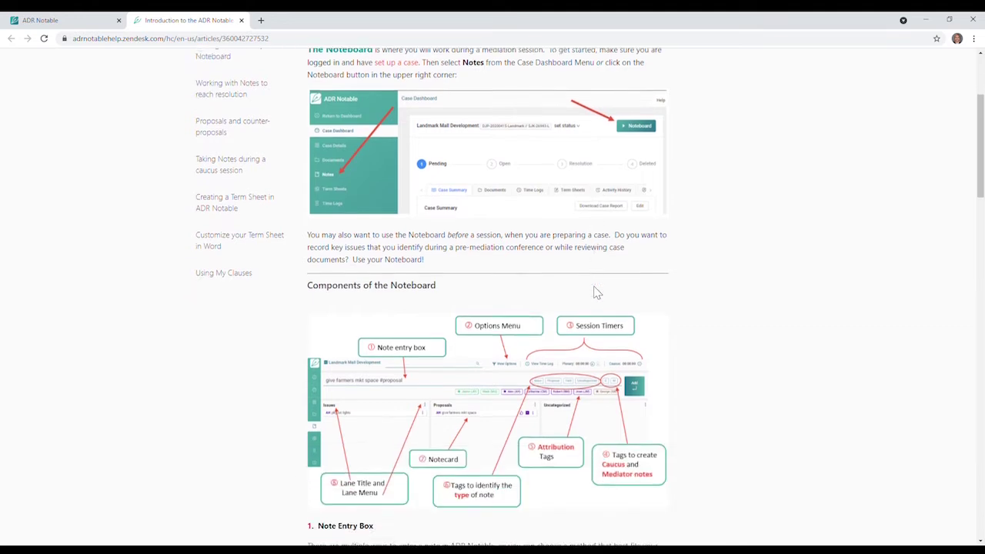
{"action": "scroll", "coordinate": [595, 292], "scroll_direction": "down", "scroll_amount": 5}
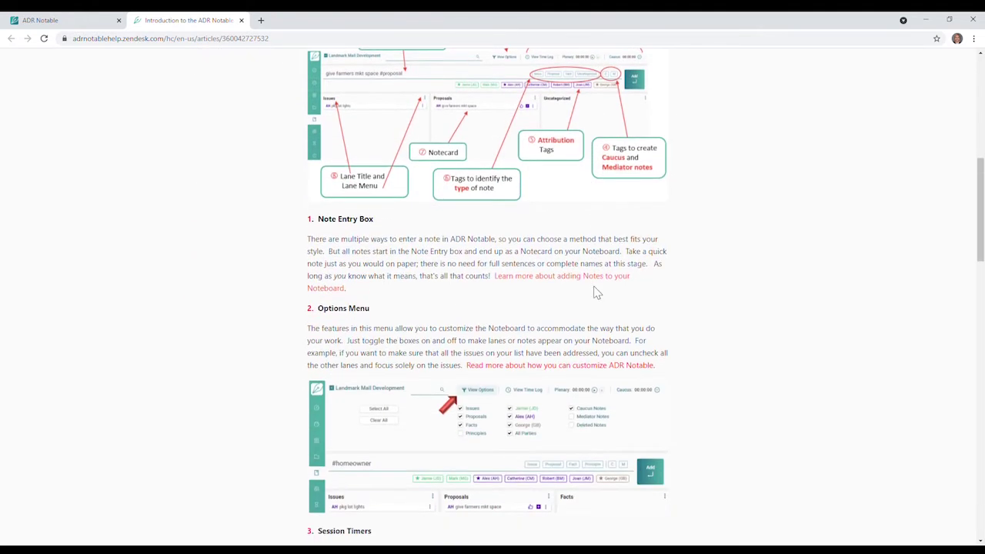
{"action": "scroll", "coordinate": [594, 291], "scroll_direction": "down", "scroll_amount": 6}
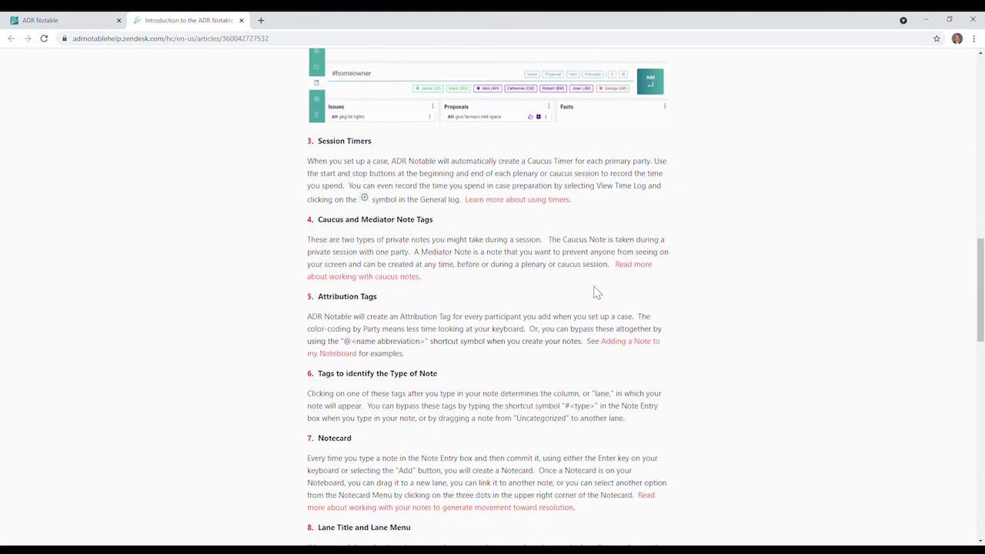
{"action": "key", "text": "ctrl+w"}
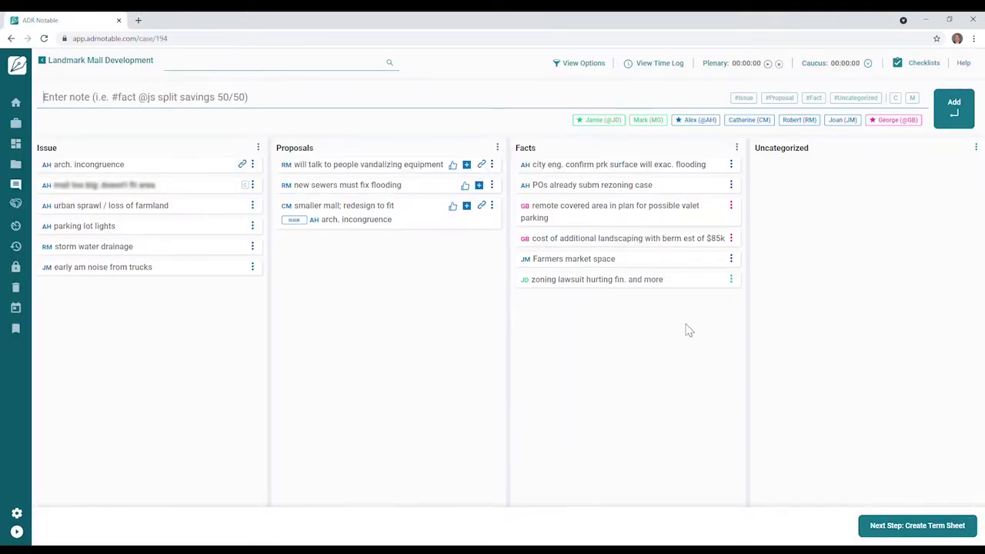
Step: Start the plenary timer for the Landmark Mall Development case and view the case's Time Log
{"action": "left_click", "coordinate": [769, 65]}
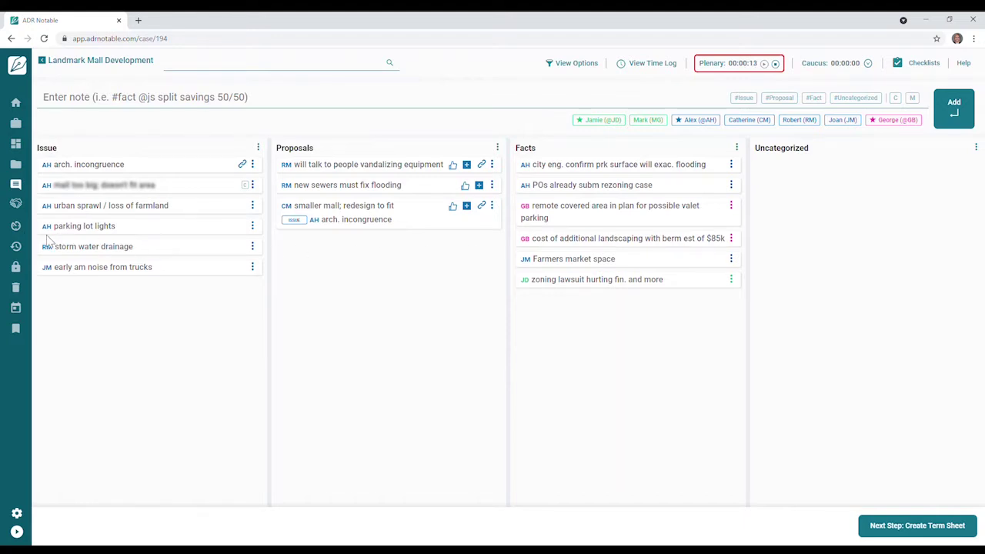
{"action": "left_click", "coordinate": [16, 229]}
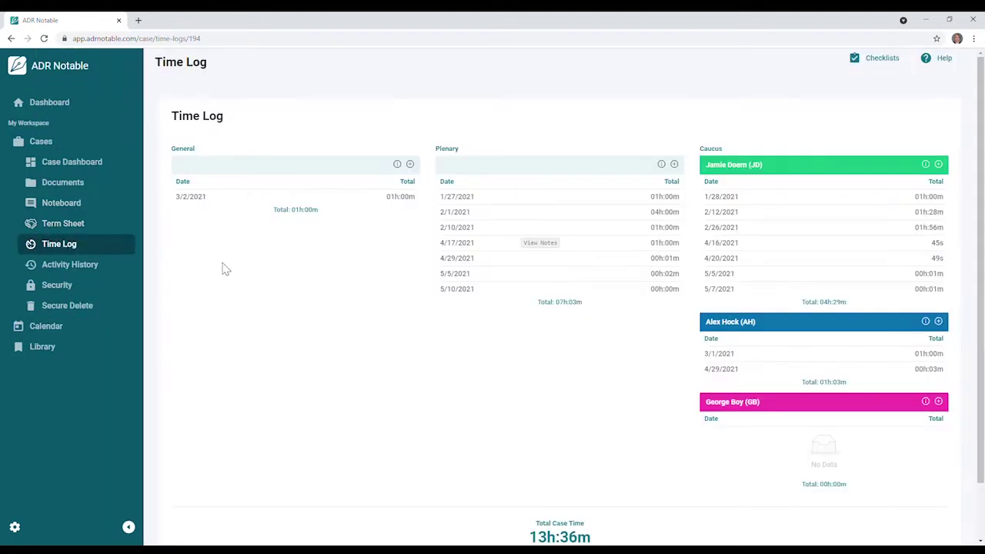
{"action": "scroll", "coordinate": [520, 337], "scroll_direction": "down", "scroll_amount": 1}
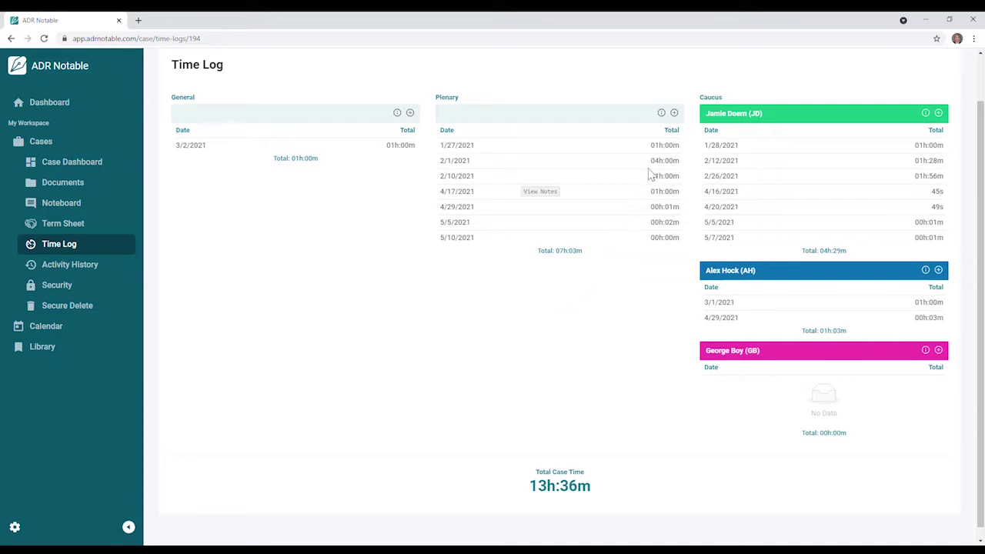
Step: Inspect the add-entry form for Plenary time and the edit form of the 01/27/2021 entry, closing both without saving
{"action": "left_click", "coordinate": [675, 113]}
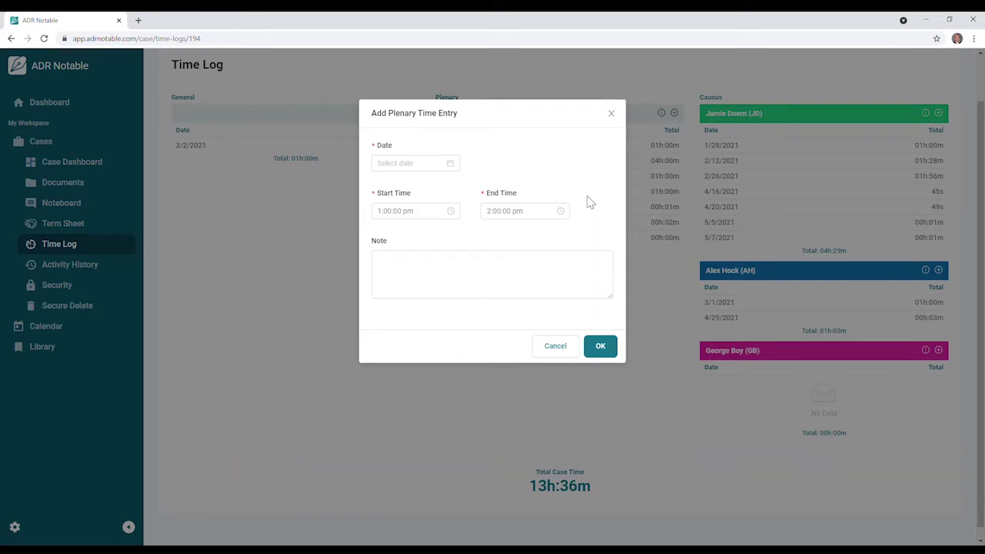
{"action": "left_click", "coordinate": [557, 350]}
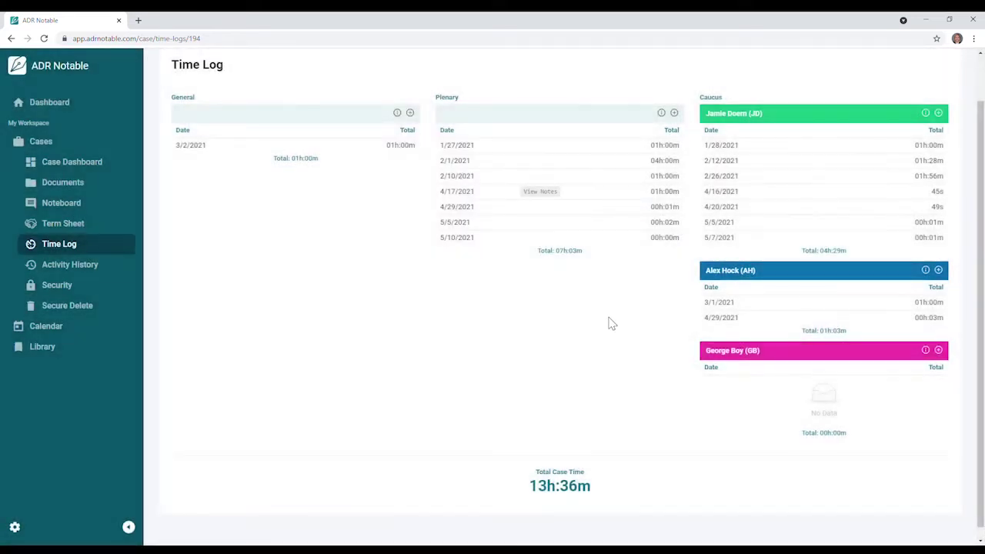
{"action": "left_click", "coordinate": [662, 114]}
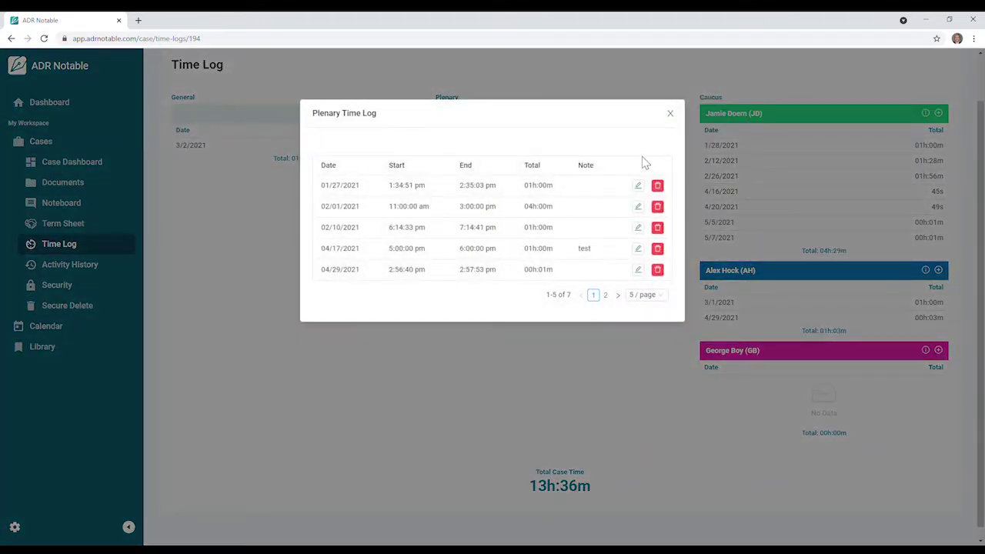
{"action": "left_click", "coordinate": [638, 187]}
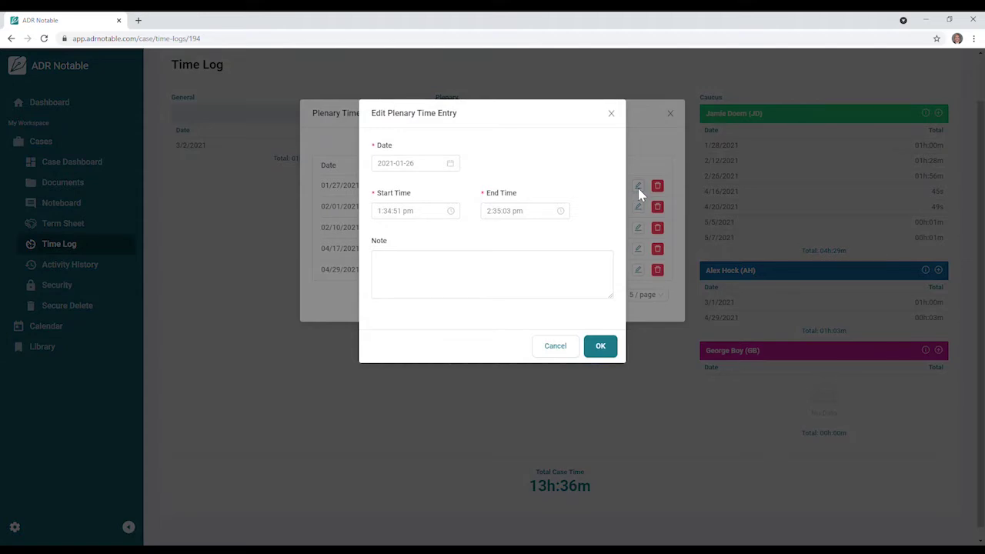
{"action": "left_click", "coordinate": [561, 350]}
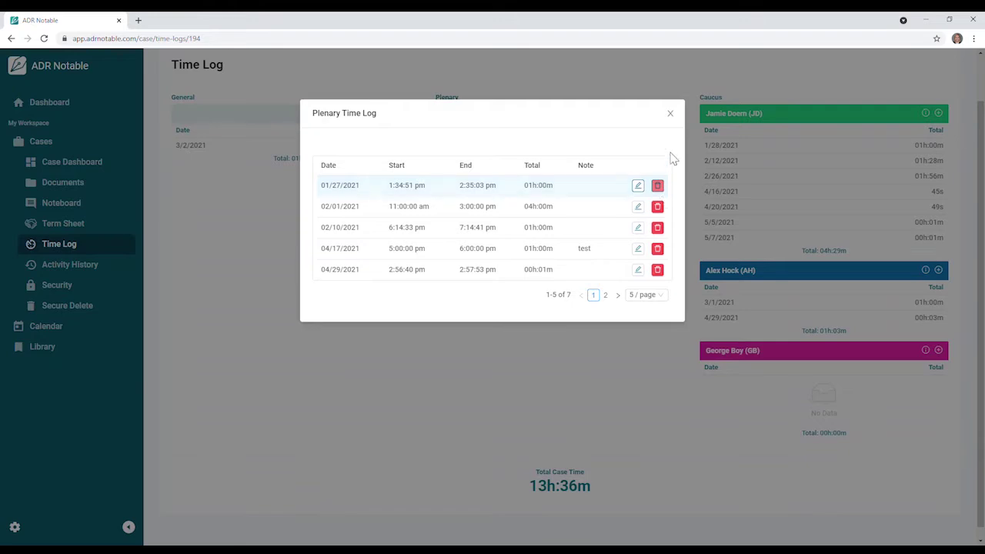
{"action": "left_click", "coordinate": [672, 115]}
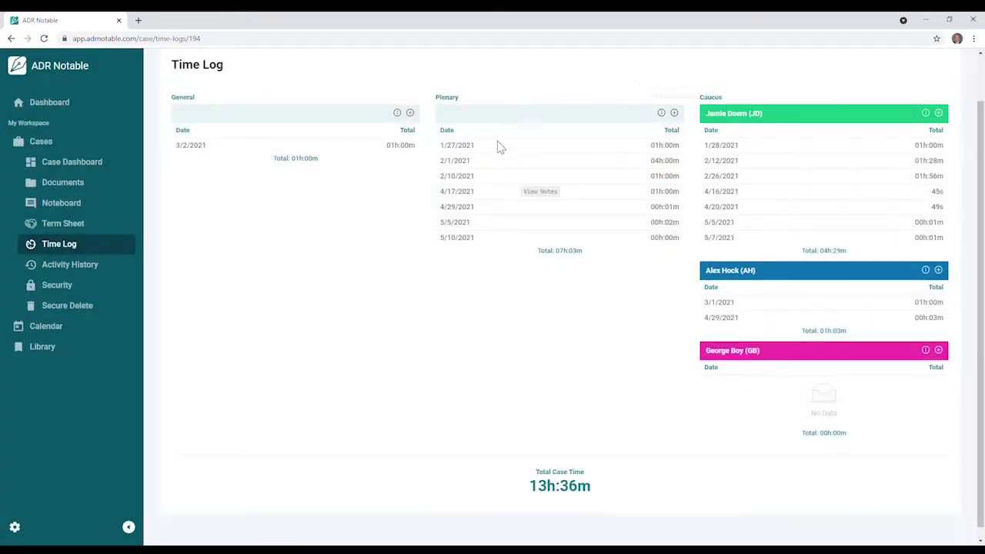
Step: Return to the Noteboard and use View Options to hide the Facts, Uncategorized and Proposals lanes
{"action": "left_click", "coordinate": [74, 205]}
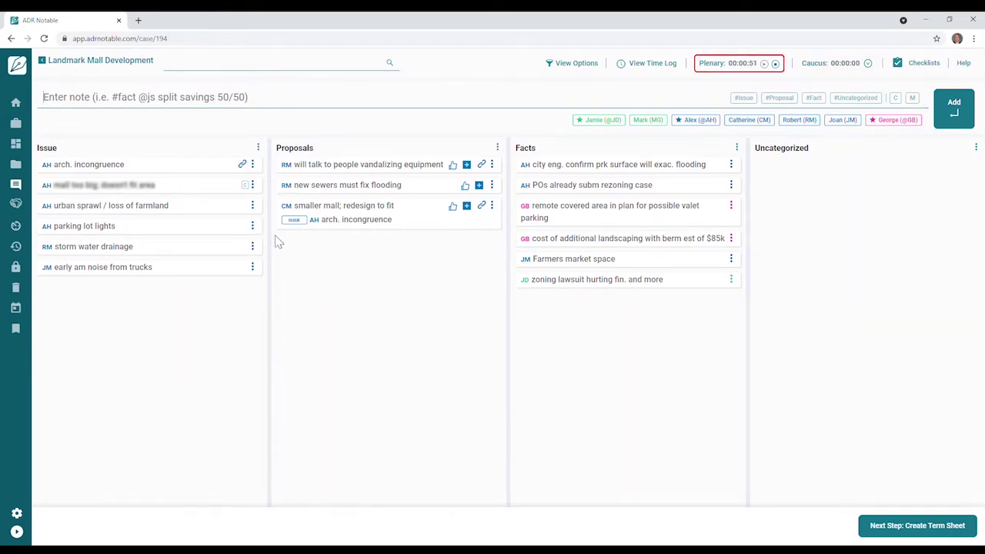
{"action": "left_click", "coordinate": [592, 66]}
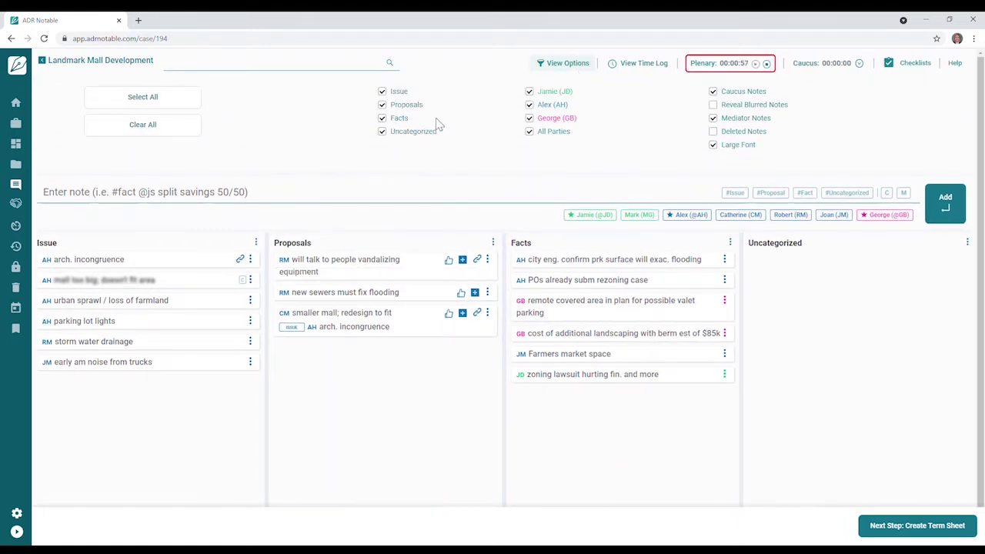
{"action": "left_click", "coordinate": [384, 119]}
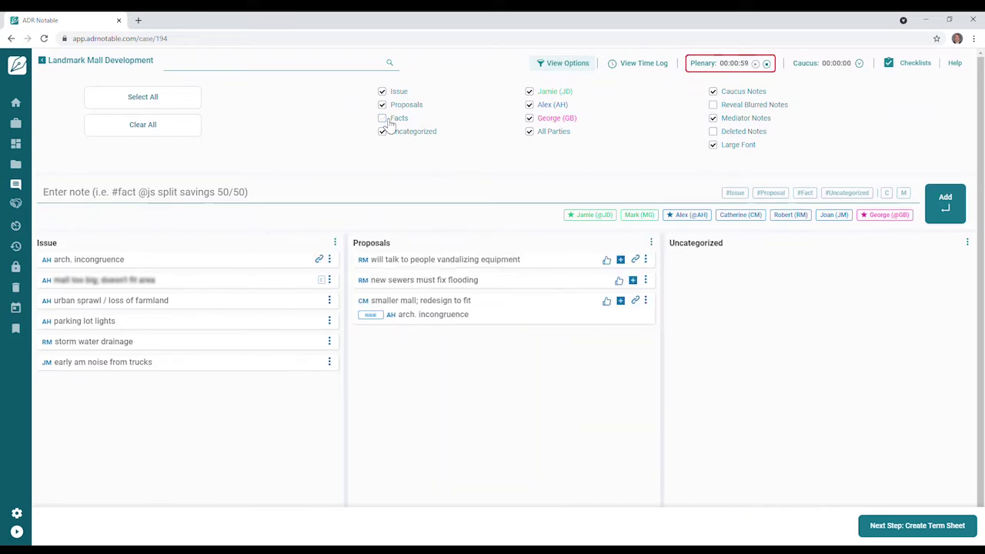
{"action": "left_click", "coordinate": [386, 133]}
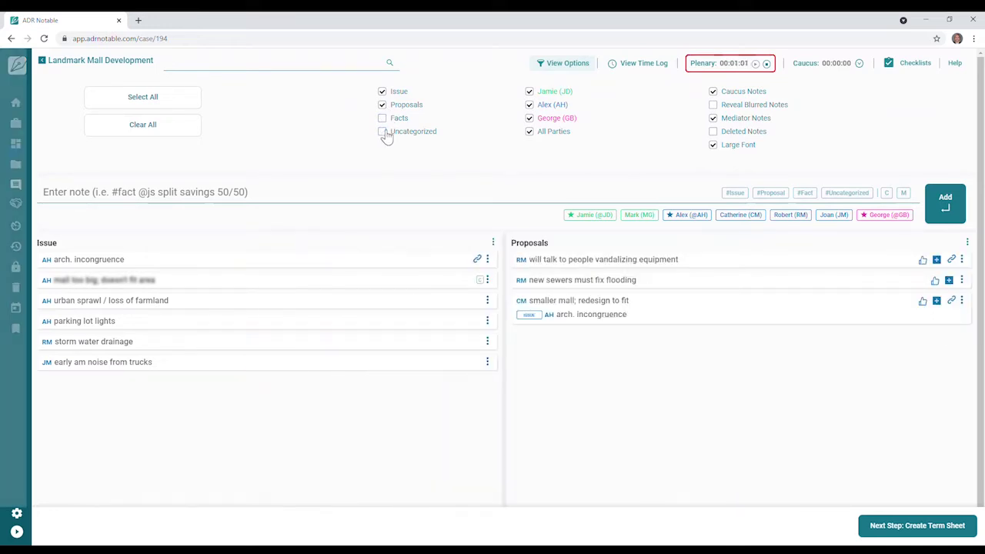
{"action": "left_click", "coordinate": [387, 109]}
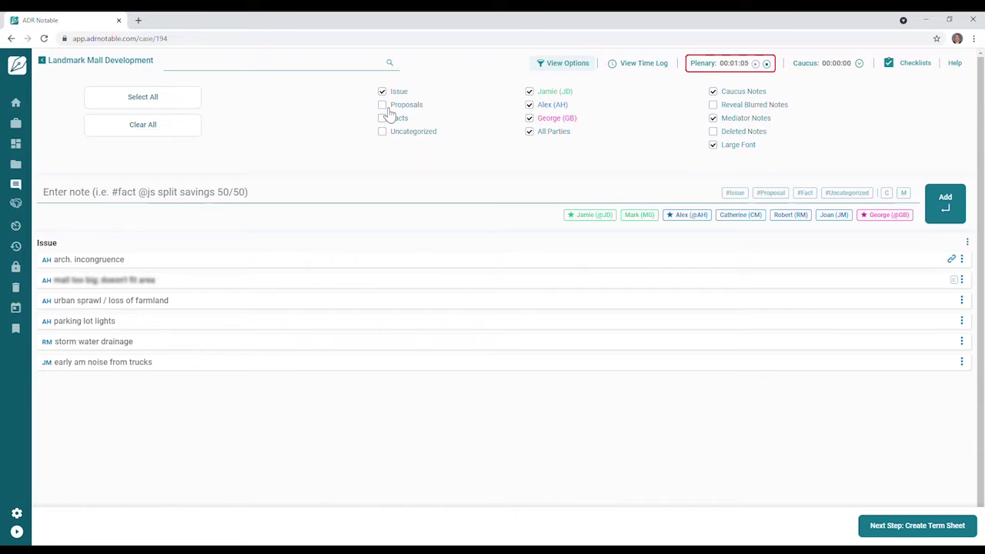
Step: Show the Proposals, Facts and Uncategorized lanes on the Noteboard again
{"action": "left_click", "coordinate": [386, 109]}
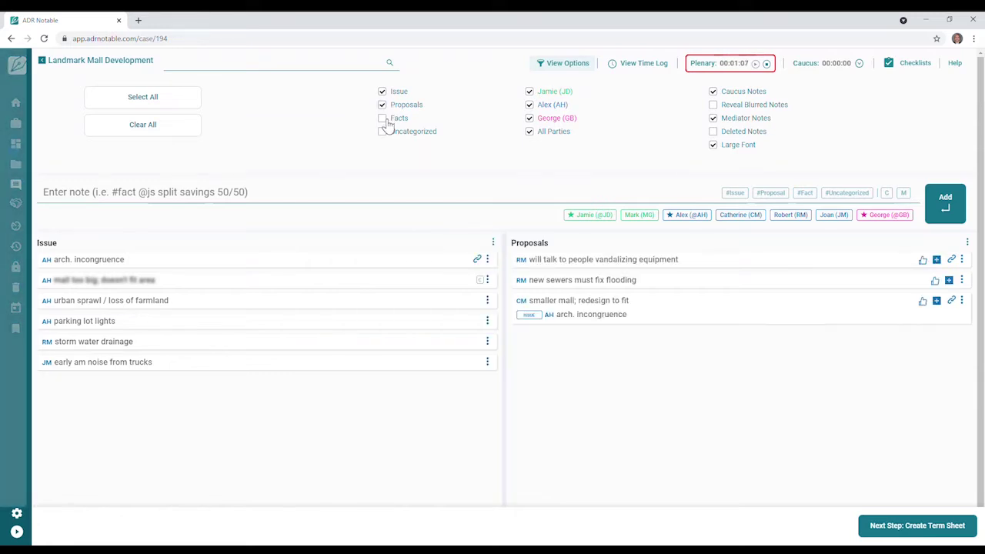
{"action": "left_click", "coordinate": [386, 119]}
{"action": "left_click", "coordinate": [384, 132]}
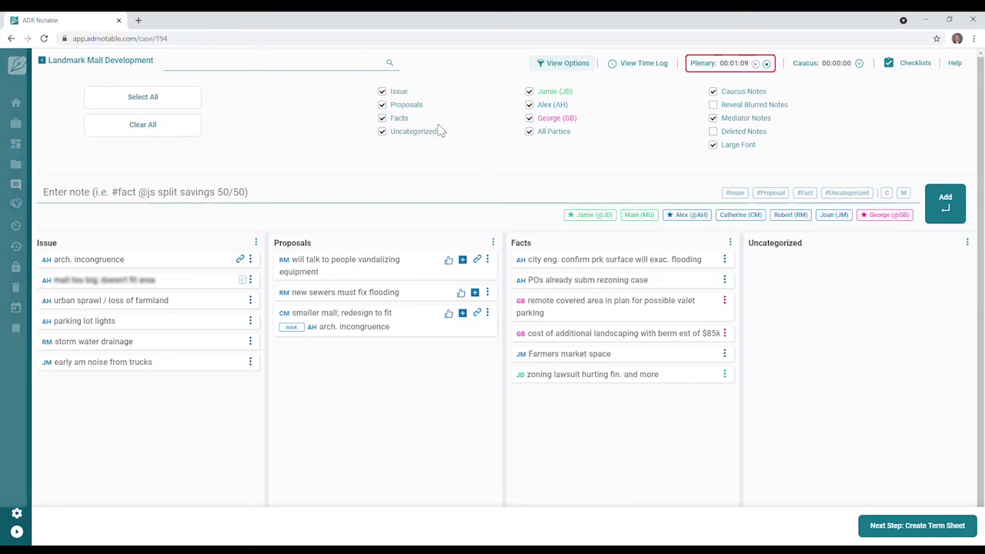
Step: Hide the notes of parties JD and GB, leaving the AH and All Parties filters enabled
{"action": "left_click", "coordinate": [534, 134]}
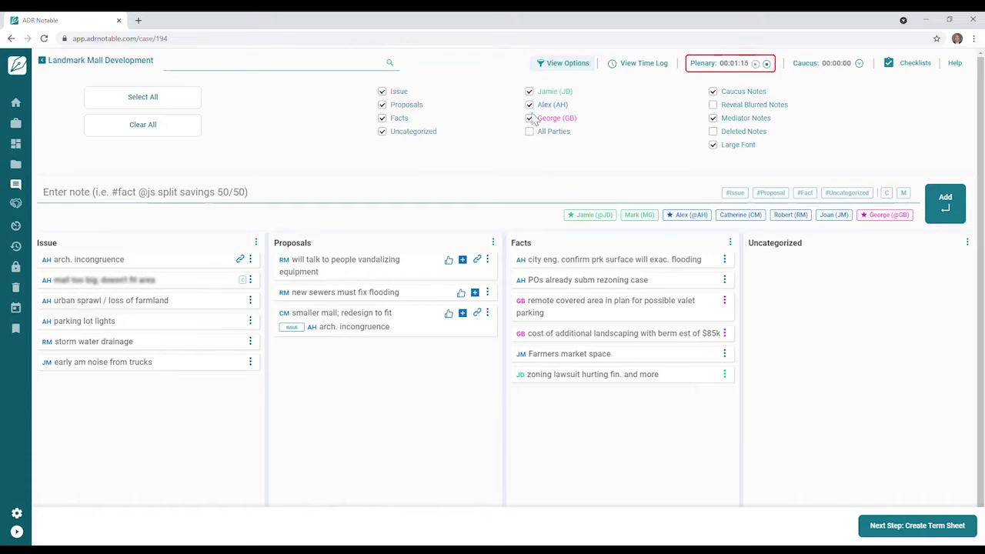
{"action": "left_click", "coordinate": [529, 92]}
{"action": "left_click", "coordinate": [529, 119]}
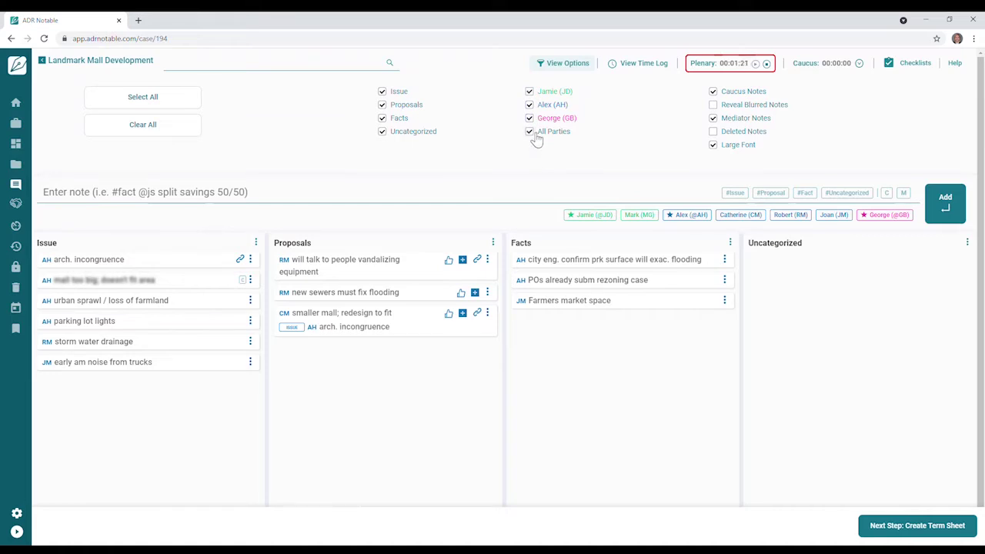
{"action": "left_click", "coordinate": [534, 135]}
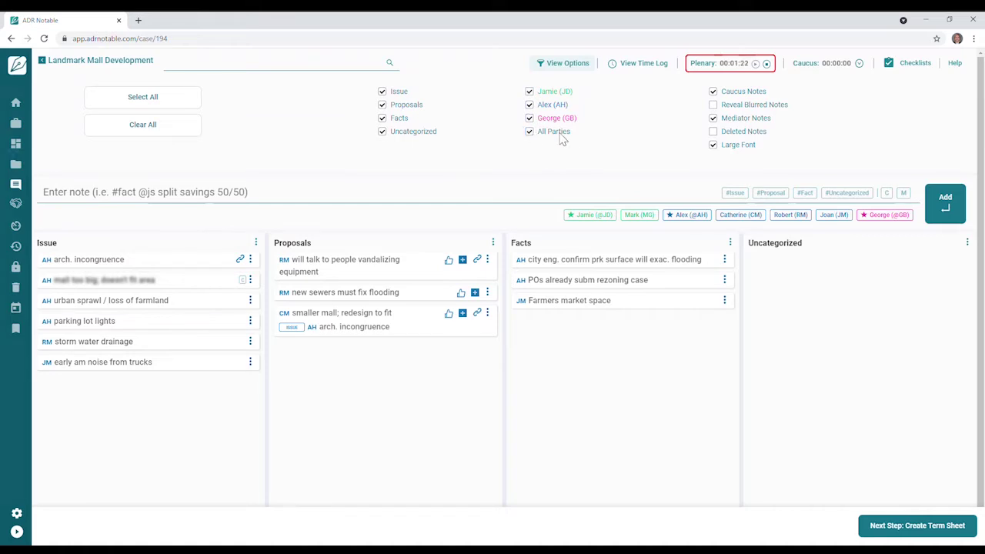
Step: Compare the notes with Large Font off and on, leave Large Font enabled, and close the view options
{"action": "left_click", "coordinate": [714, 148]}
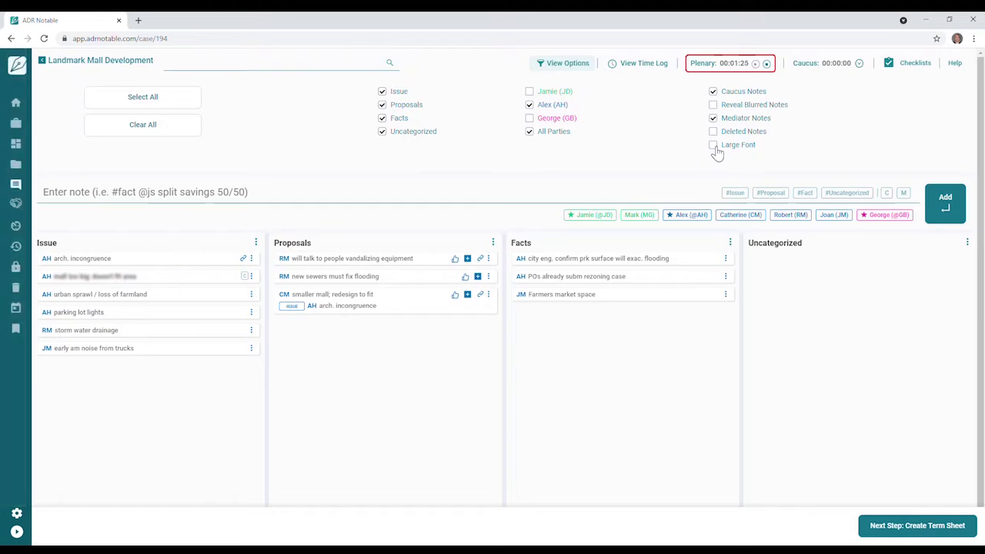
{"action": "left_click", "coordinate": [716, 151]}
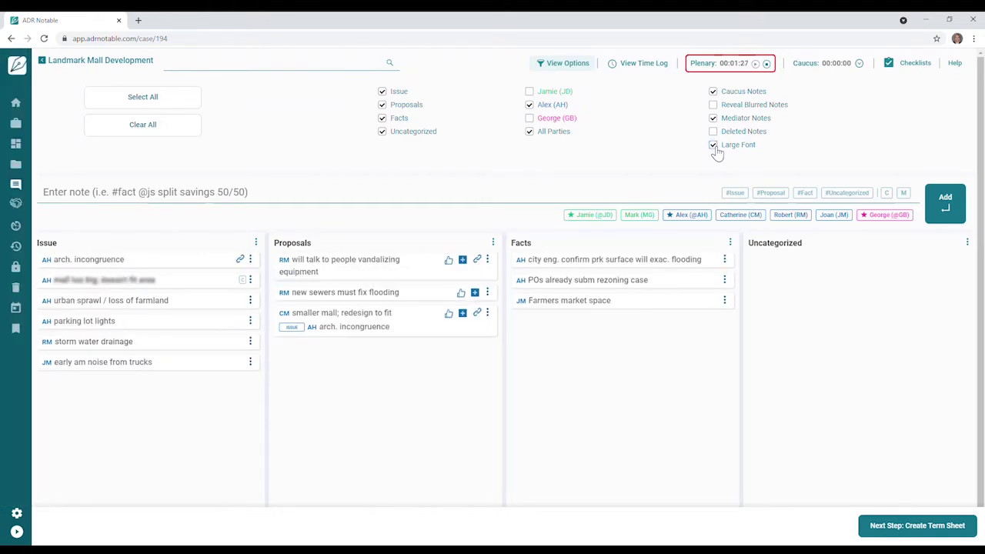
{"action": "left_click", "coordinate": [715, 149]}
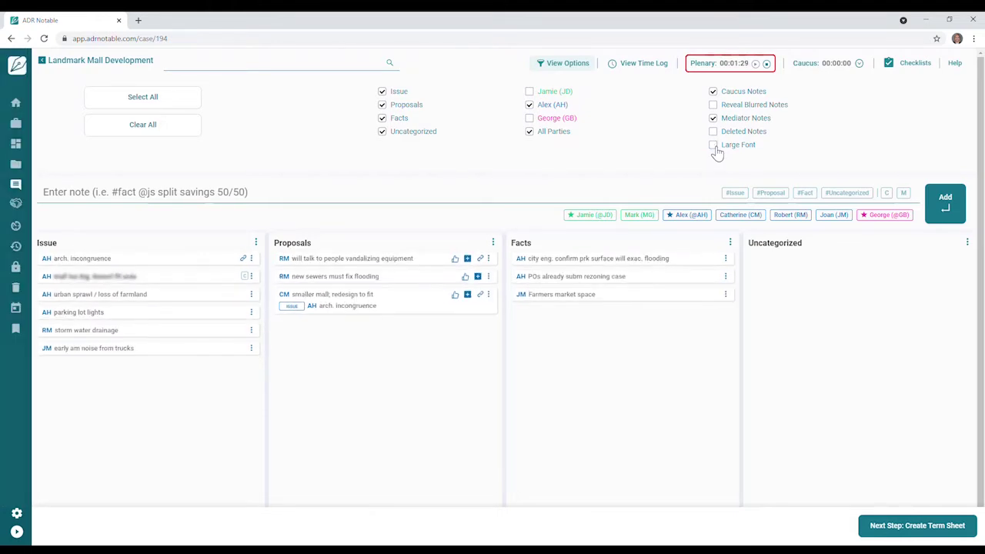
{"action": "left_click", "coordinate": [715, 149]}
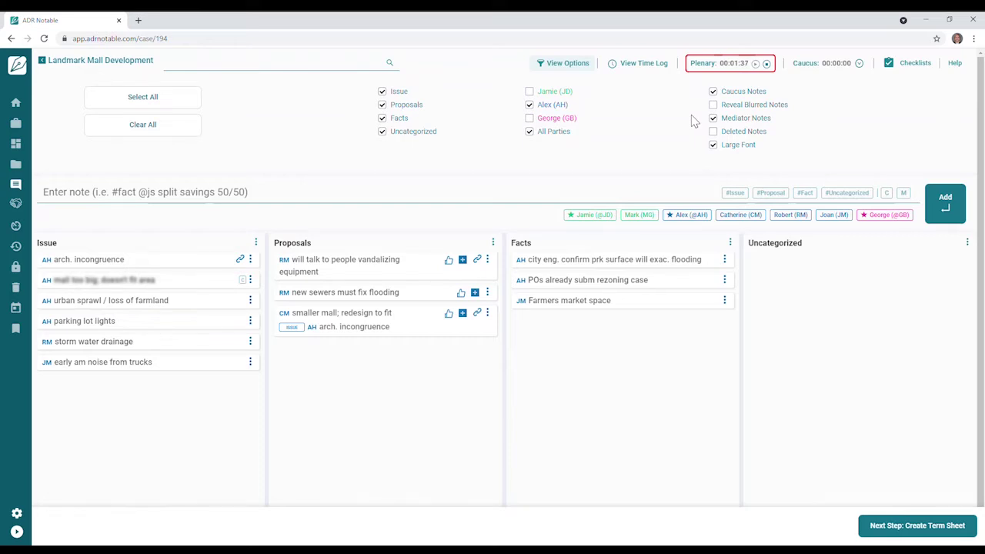
{"action": "left_click", "coordinate": [587, 67]}
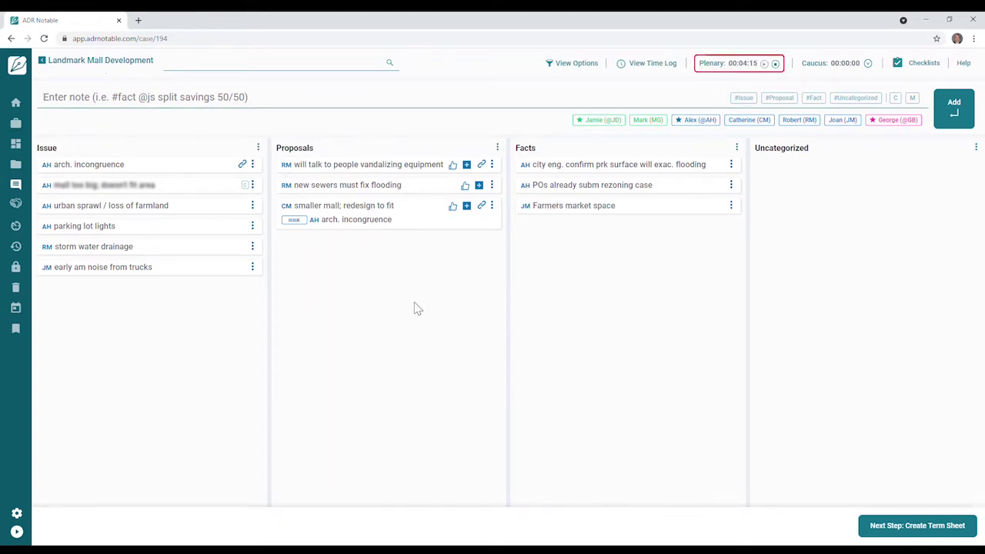
Step: Change the Issue lane's title to "Spouse #1"
{"action": "left_click", "coordinate": [261, 149]}
{"action": "left_click", "coordinate": [237, 161]}
{"action": "left_click_drag", "start_coordinate": [408, 164], "coordinate": [363, 166]}
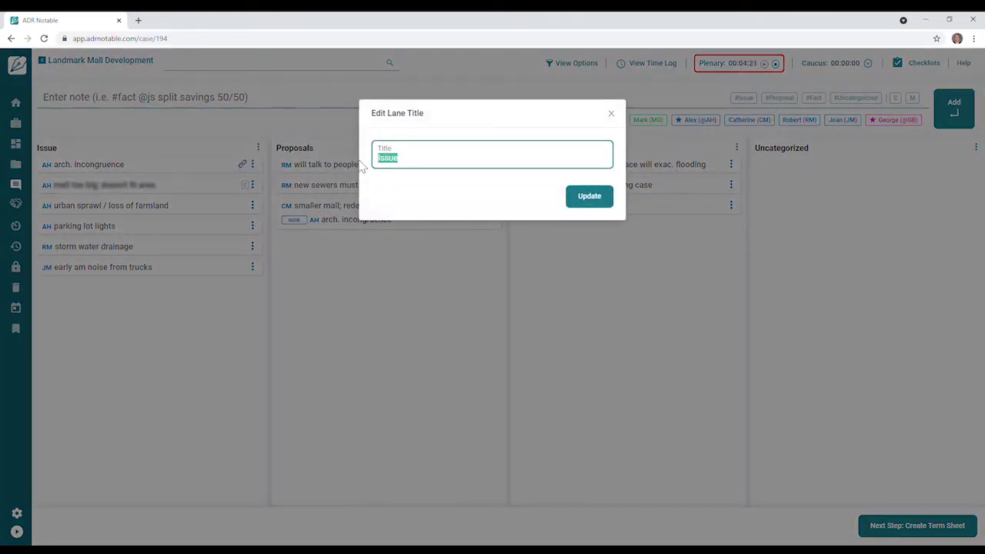
{"action": "key", "text": "BackSpace"}
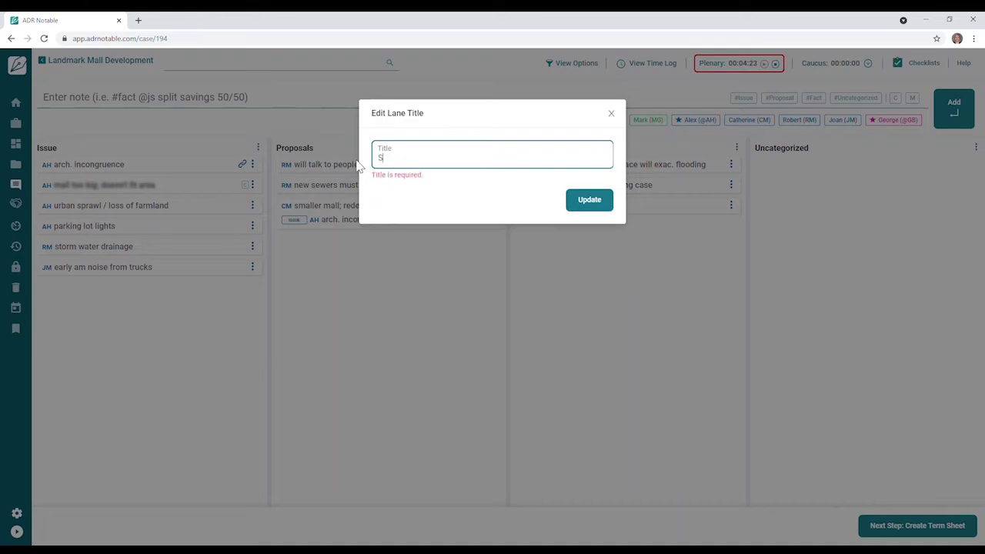
{"action": "type", "text": "Spouse #1"}
{"action": "left_click", "coordinate": [591, 196]}
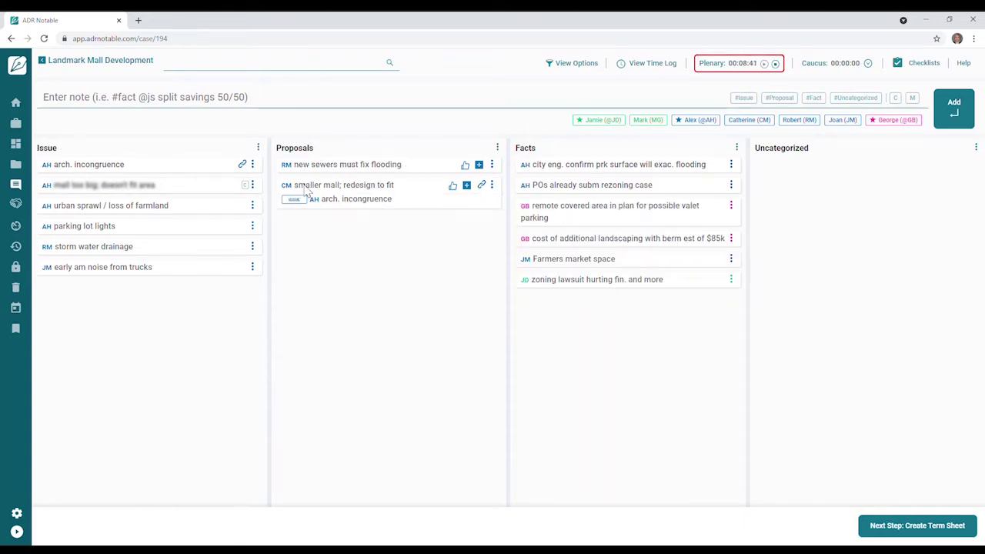
{"action": "left_click", "coordinate": [254, 108]}
{"action": "type", "text": "vand"}
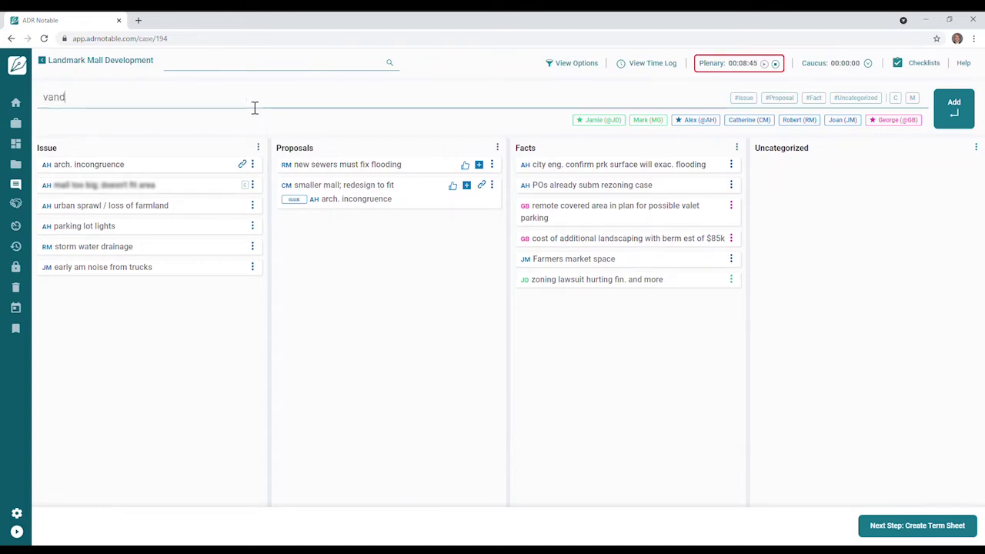
{"action": "type", "text": "alism #issue"}
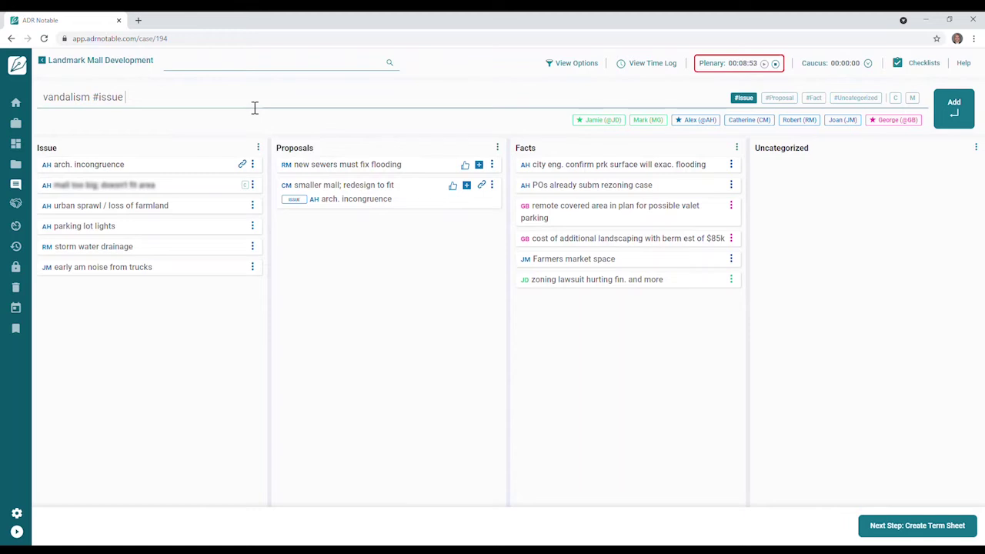
{"action": "type", "text": " @jd"}
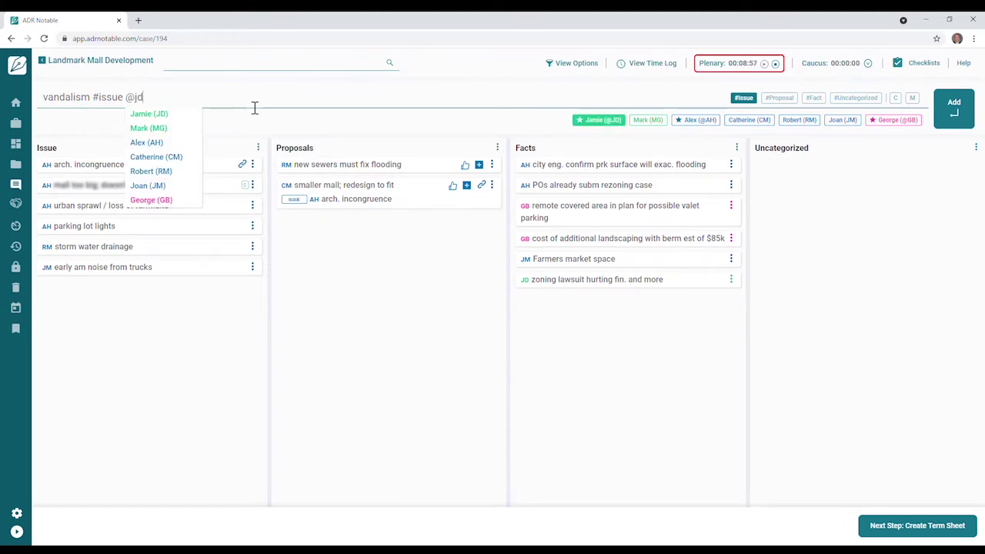
{"action": "key", "text": "Return"}
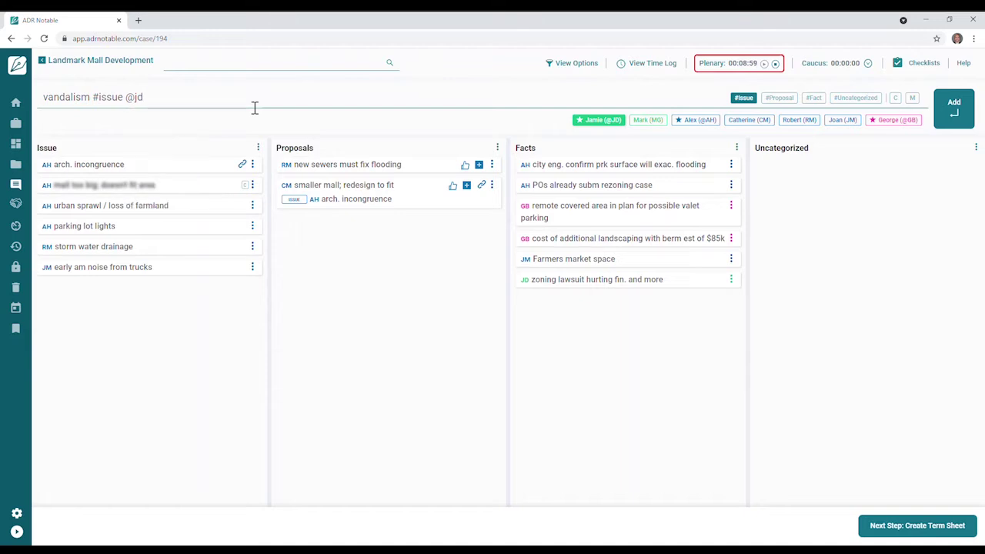
{"action": "key", "text": "Return"}
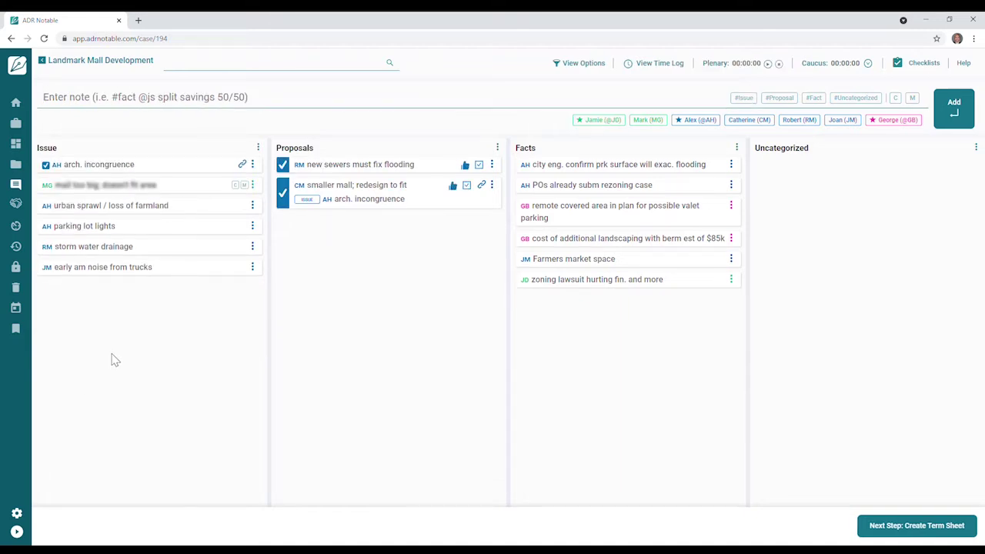
Step: Add a "vandalism" note, assigning the #Issue category and party JD from the preset tags
{"action": "left_click", "coordinate": [250, 104]}
{"action": "type", "text": "vandalism"}
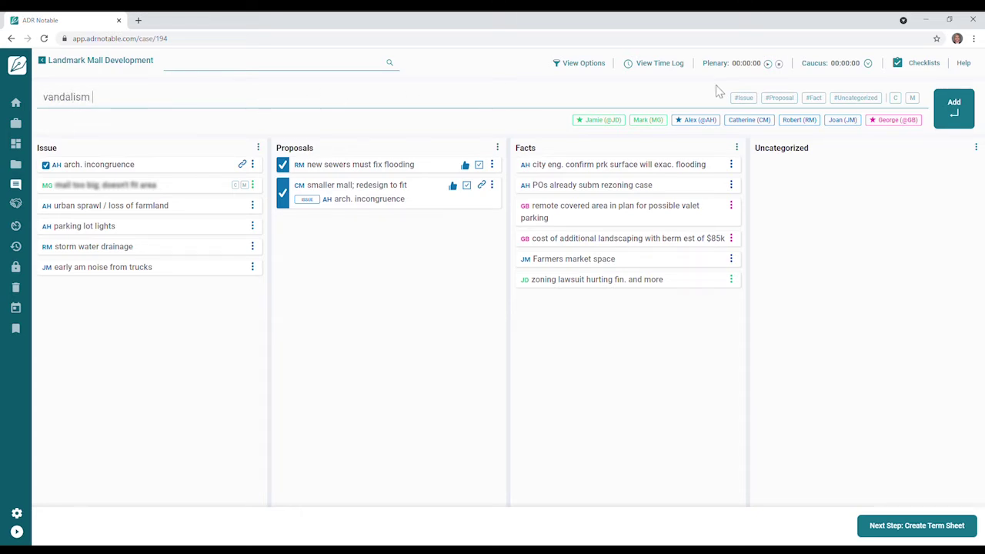
{"action": "left_click", "coordinate": [743, 100]}
{"action": "left_click", "coordinate": [623, 123]}
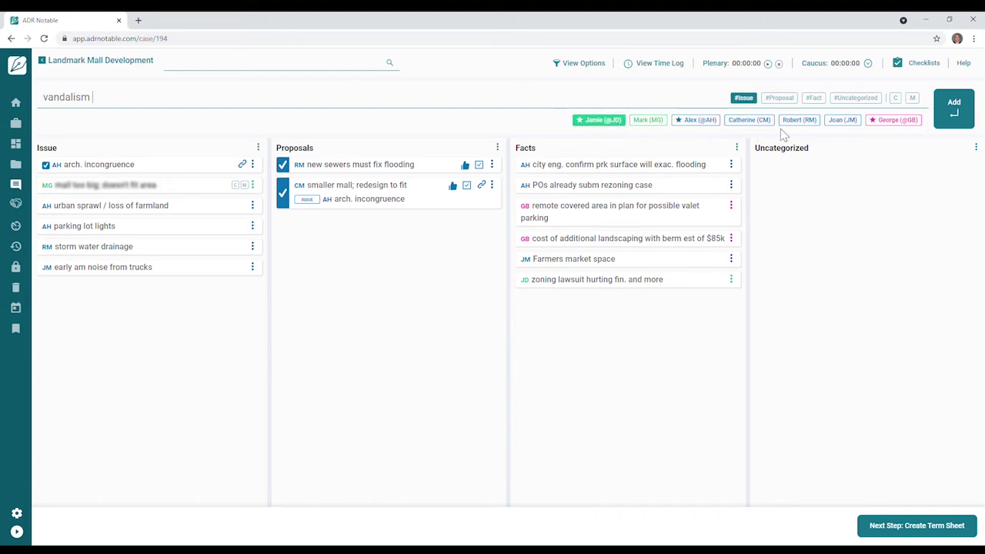
{"action": "left_click", "coordinate": [952, 115]}
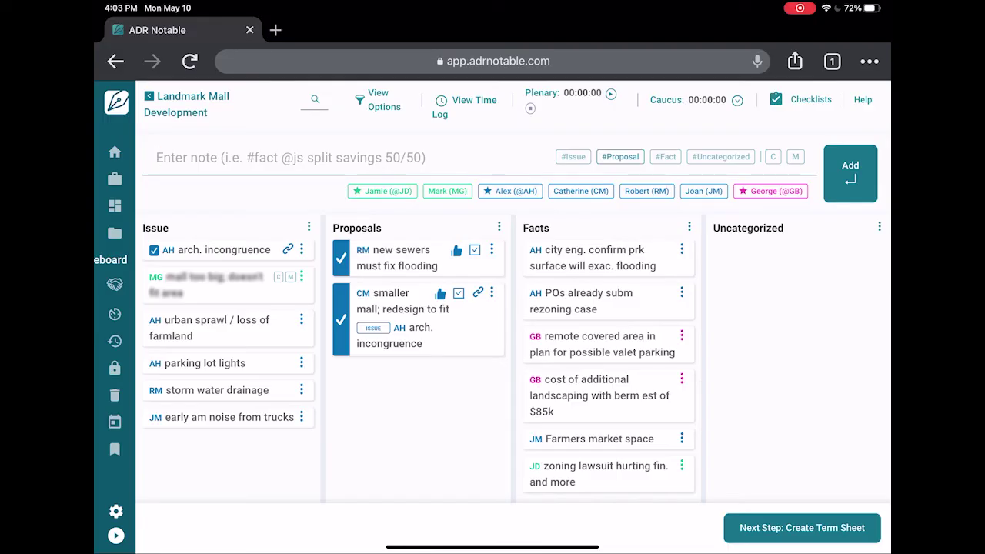
Step: On the tablet version, handwrite the note "Vandalism #issue" followed by a party tag in the note field
{"action": "mouse_move", "coordinate": [154, 167]}
{"action": "left_mouse_down"}
{"action": "mouse_move", "coordinate": [171, 137]}
{"action": "mouse_move", "coordinate": [179, 169]}
{"action": "mouse_move", "coordinate": [291, 172]}
{"action": "left_mouse_up"}
{"action": "mouse_move", "coordinate": [307, 152]}
{"action": "left_mouse_down"}
{"action": "mouse_move", "coordinate": [297, 172]}
{"action": "mouse_move", "coordinate": [353, 171]}
{"action": "left_mouse_up"}
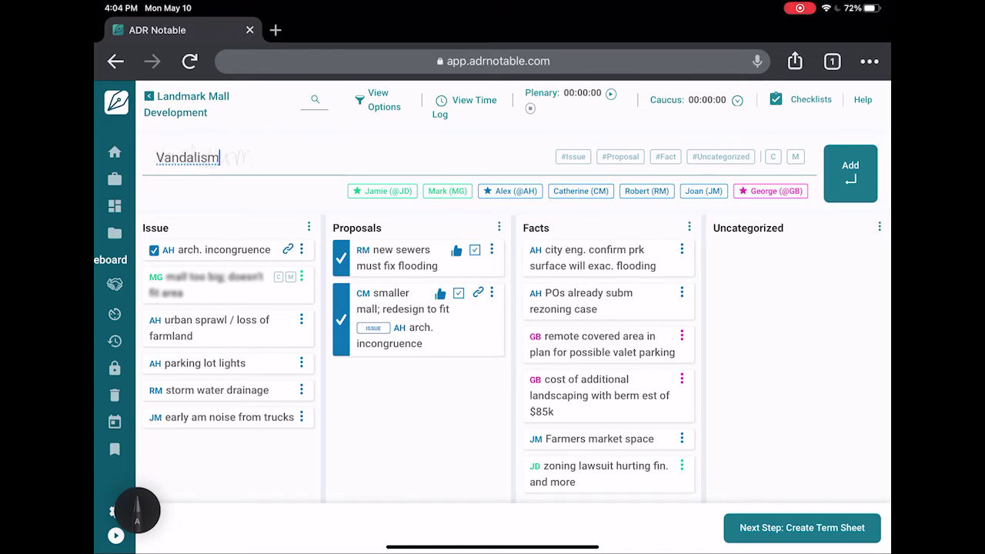
{"action": "mouse_move", "coordinate": [288, 143]}
{"action": "left_mouse_down"}
{"action": "mouse_move", "coordinate": [283, 171]}
{"action": "mouse_move", "coordinate": [307, 154]}
{"action": "left_mouse_up"}
{"action": "left_click_drag", "start_coordinate": [275, 170], "coordinate": [420, 171]}
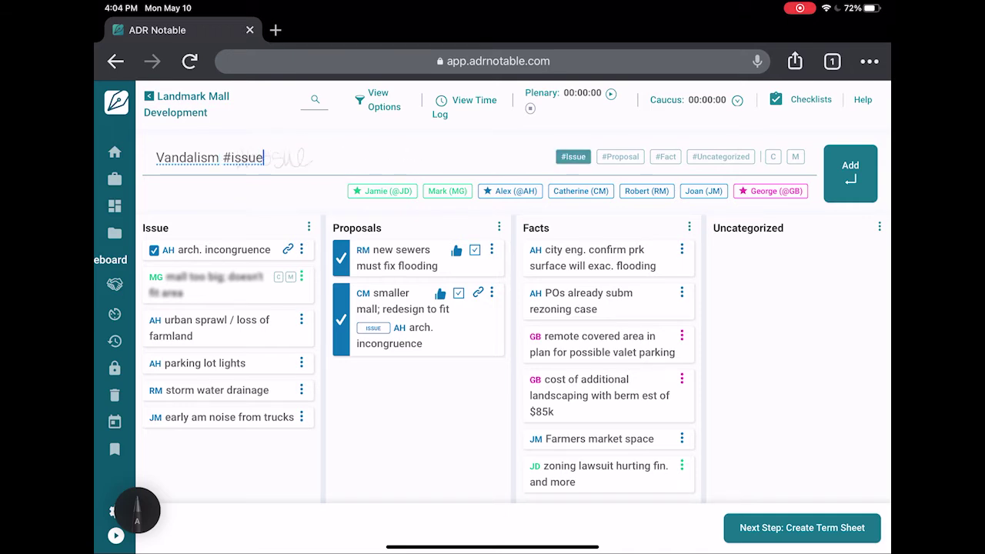
{"action": "left_click_drag", "start_coordinate": [373, 148], "coordinate": [386, 183]}
{"action": "left_click", "coordinate": [389, 138]}
{"action": "left_click_drag", "start_coordinate": [416, 154], "coordinate": [406, 167]}
{"action": "left_click_drag", "start_coordinate": [421, 132], "coordinate": [420, 172]}
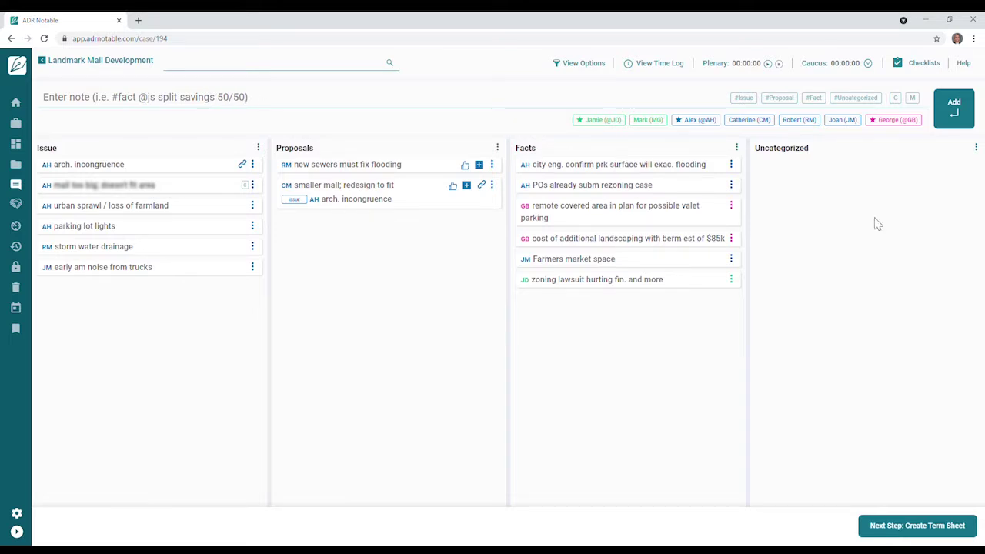
{"action": "left_click", "coordinate": [870, 64]}
{"action": "left_click", "coordinate": [854, 92]}
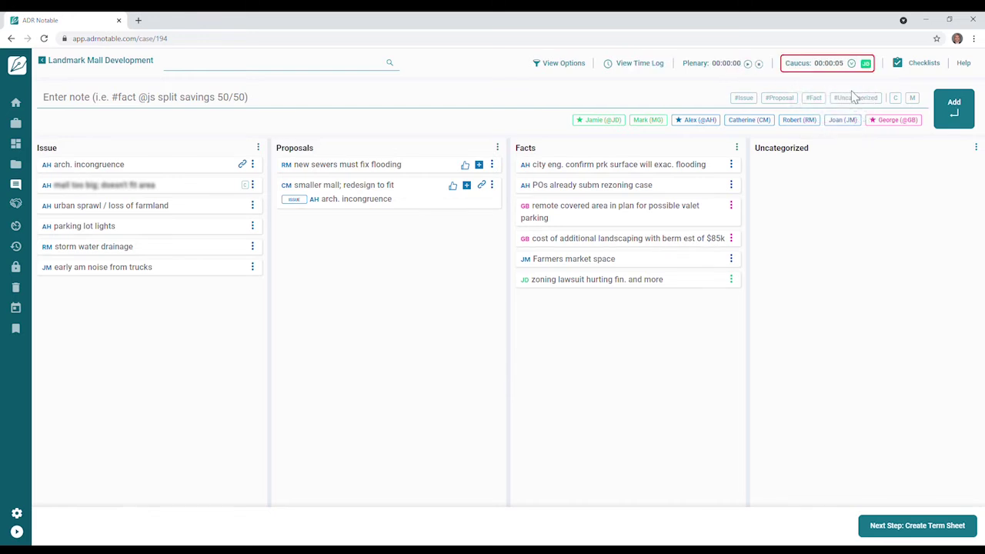
{"action": "left_click", "coordinate": [602, 106]}
{"action": "type", "text": "vandal"}
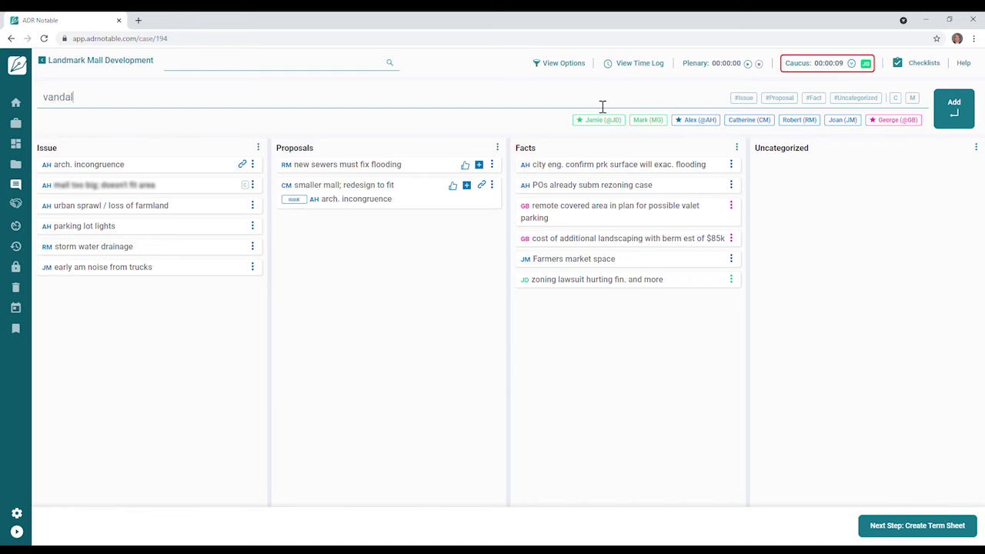
{"action": "type", "text": "ism #"}
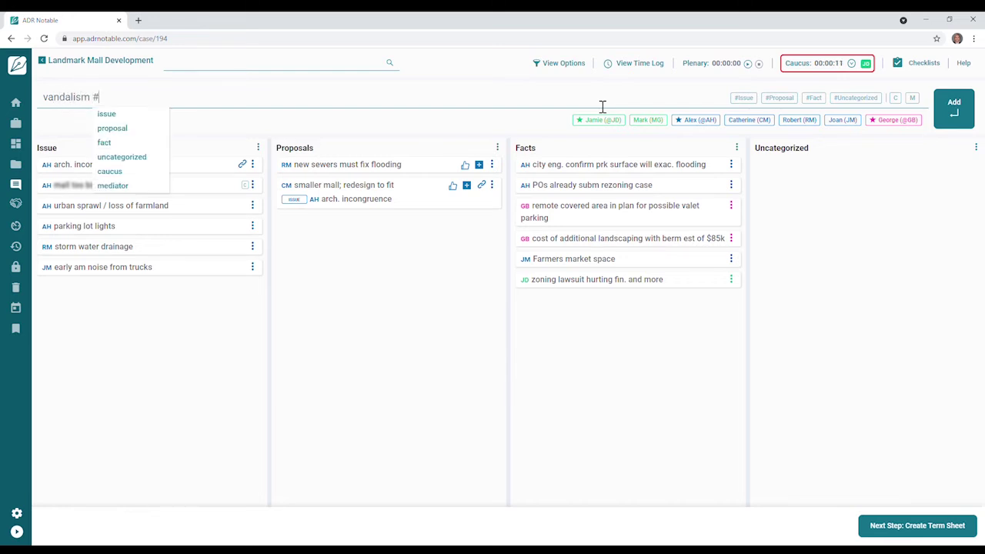
{"action": "type", "text": "issue @jd"}
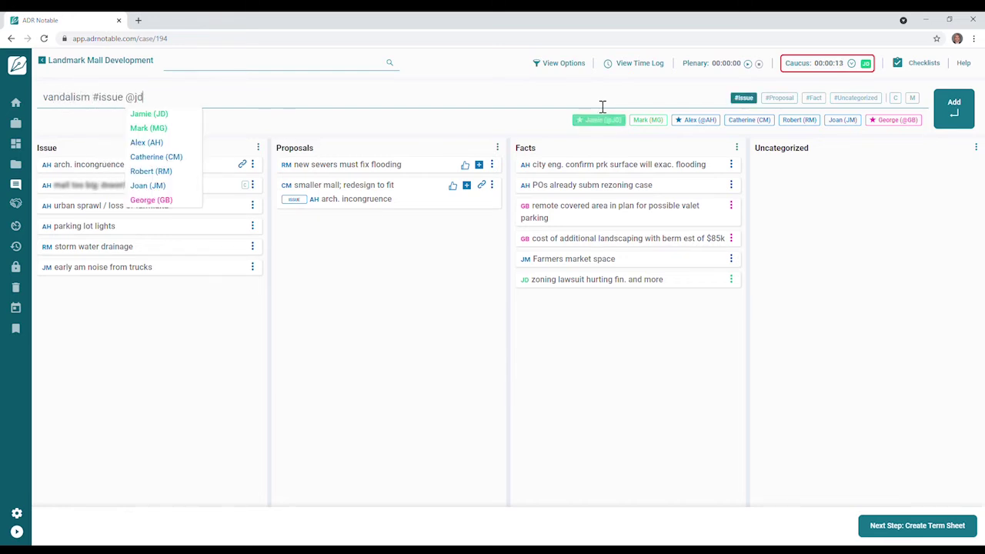
{"action": "key", "text": "Return"}
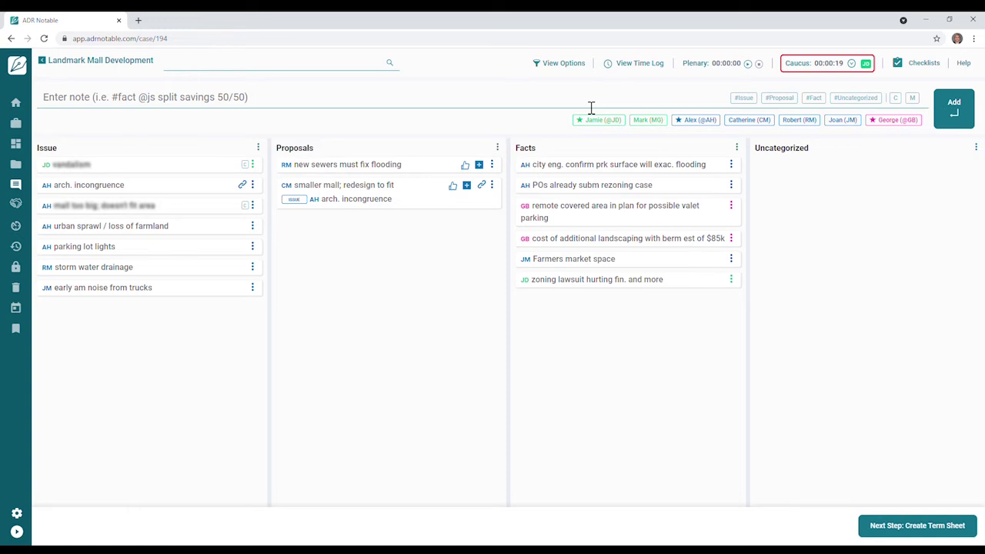
Step: Open the text of the "mall too big; doesn't fit area" note for editing and close the editor
{"action": "mouse_move", "coordinate": [152, 212]}
{"action": "left_click", "coordinate": [253, 206]}
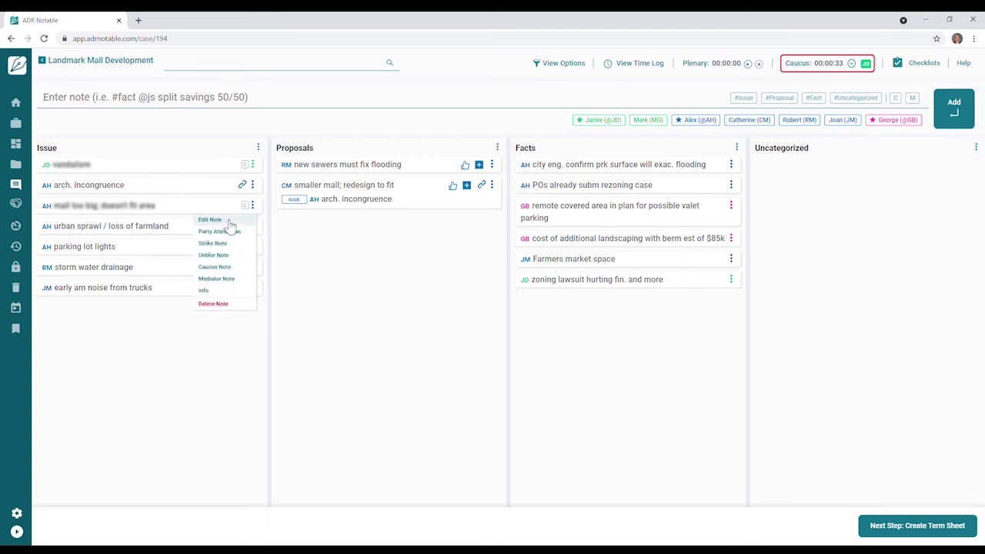
{"action": "left_click", "coordinate": [228, 221]}
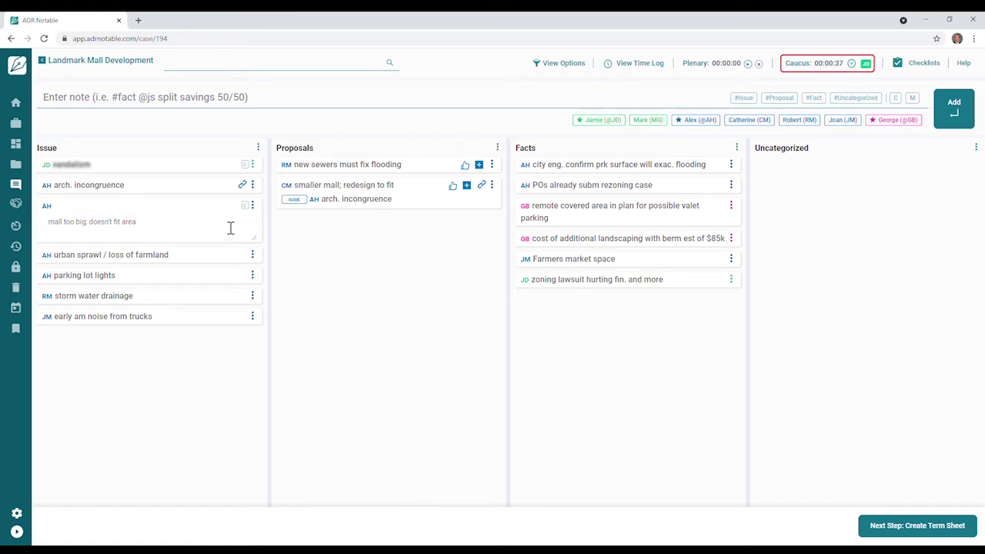
{"action": "key", "text": "Return"}
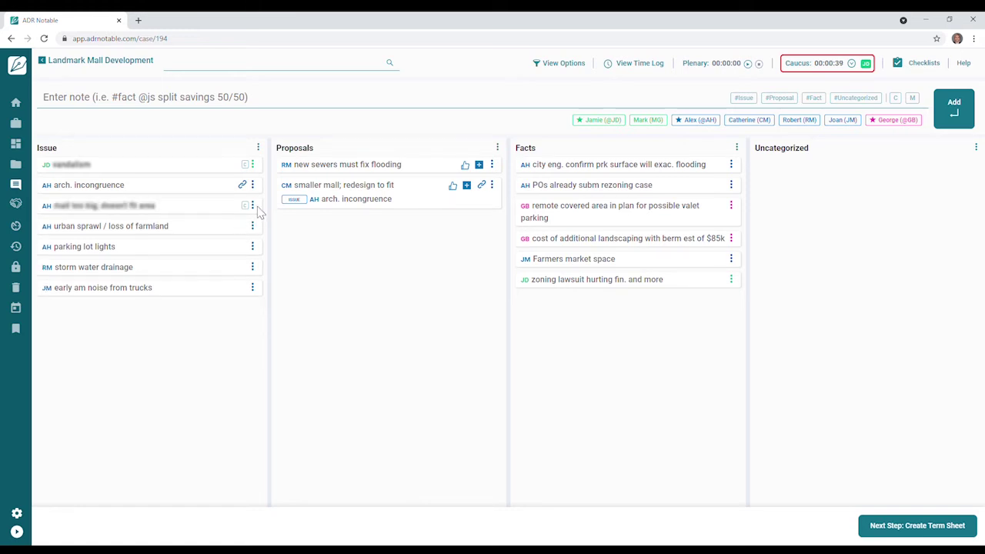
Step: Change the party attribution of the "mall too big; doesn't fit area" note to MG
{"action": "left_click", "coordinate": [255, 208]}
{"action": "mouse_move", "coordinate": [245, 236]}
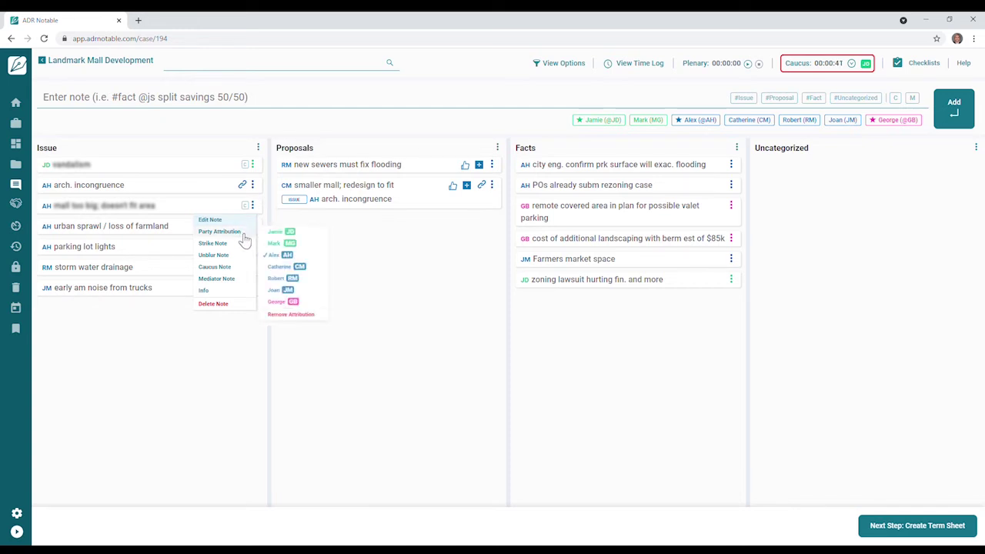
{"action": "left_click", "coordinate": [298, 244]}
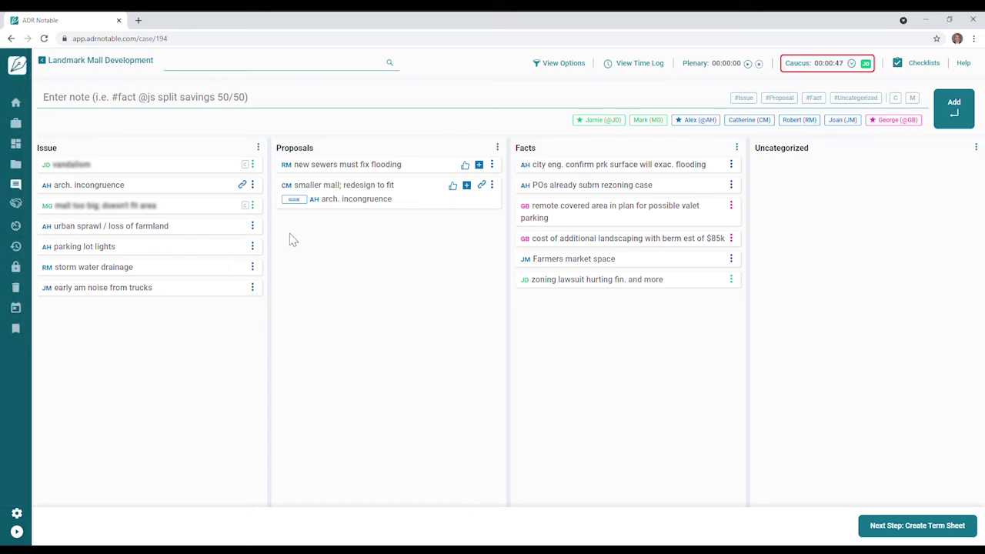
Step: Unblur the "mall too big; doesn't fit area" note and blur it again
{"action": "left_click", "coordinate": [253, 208]}
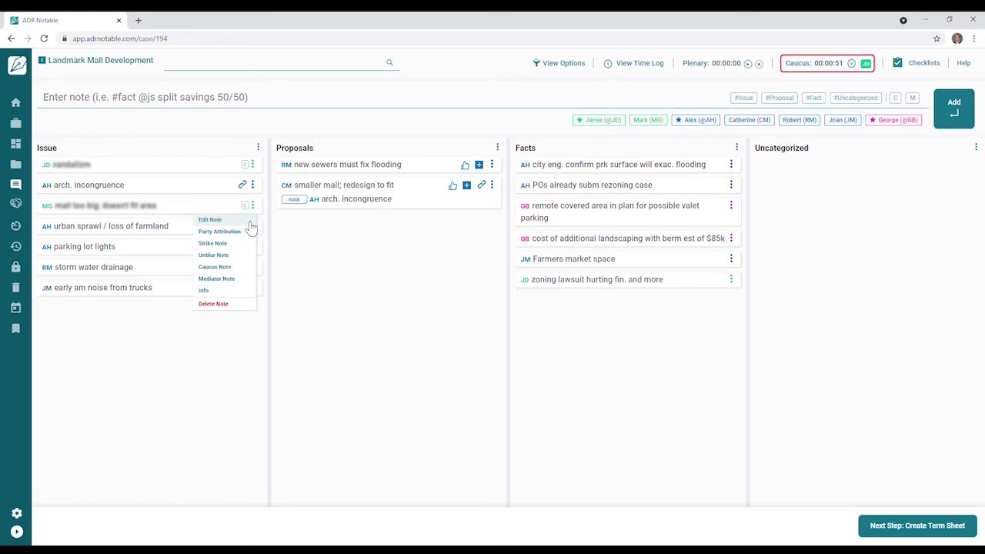
{"action": "left_click", "coordinate": [223, 258]}
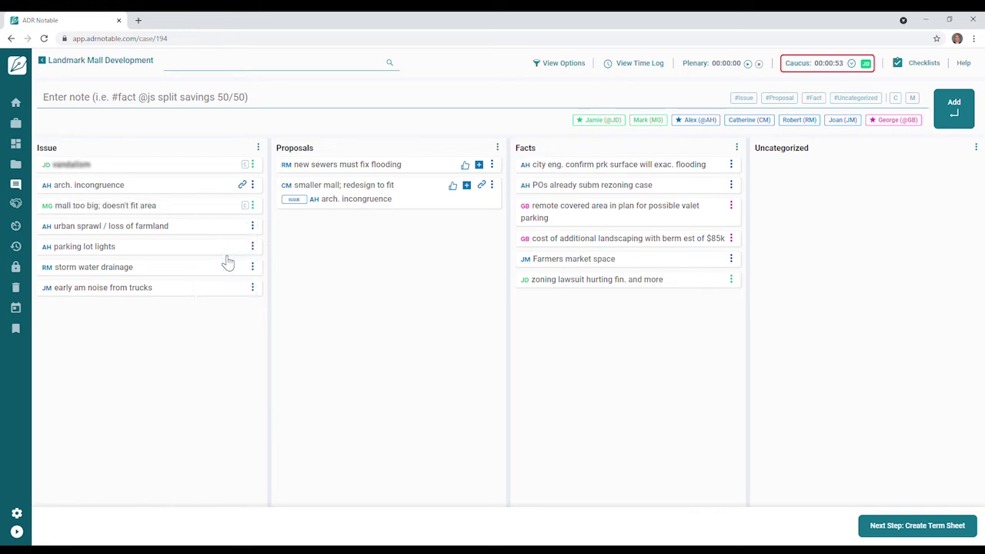
{"action": "left_click", "coordinate": [254, 210]}
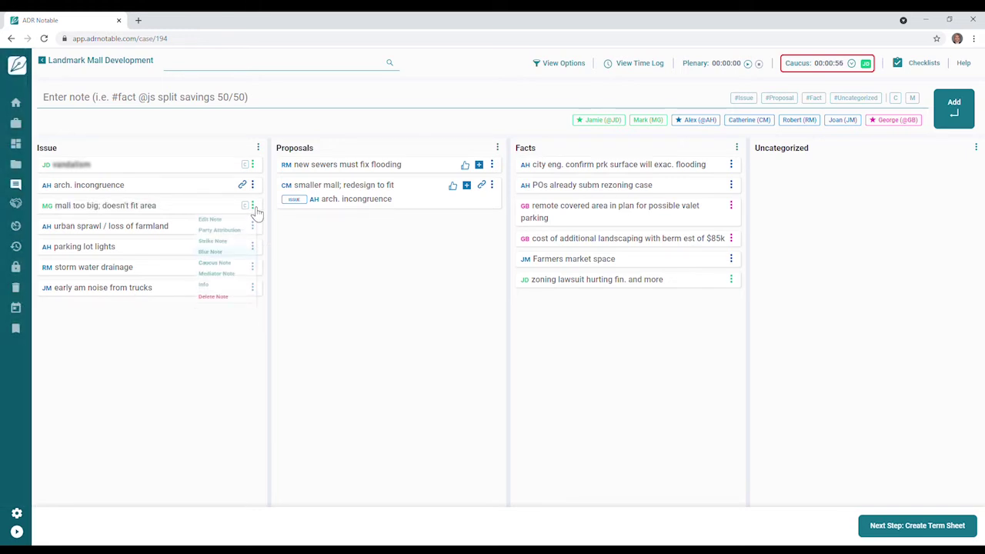
{"action": "left_click", "coordinate": [228, 259]}
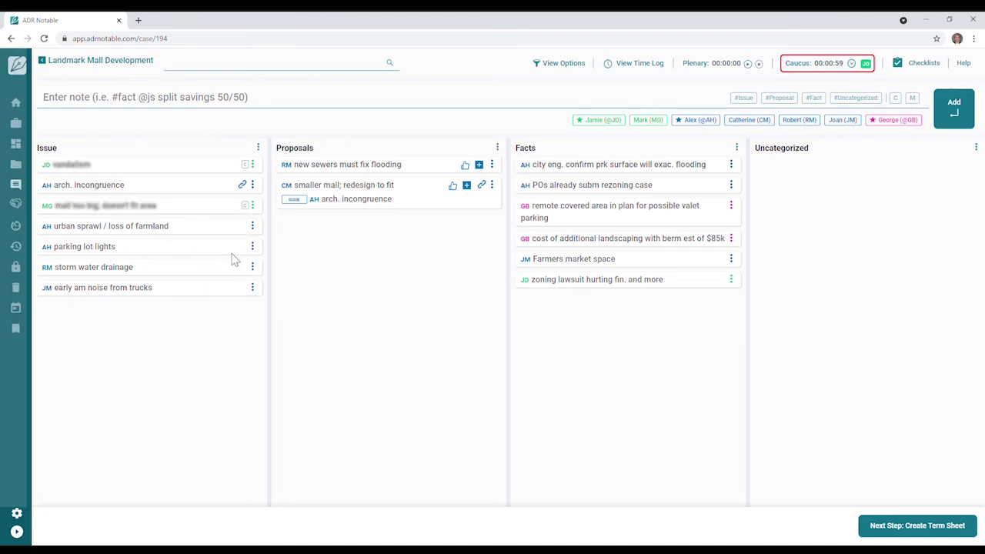
Step: Strike out the "mall too big; doesn't fit area" note and remove the strike again
{"action": "left_click", "coordinate": [252, 208]}
{"action": "left_click", "coordinate": [223, 254]}
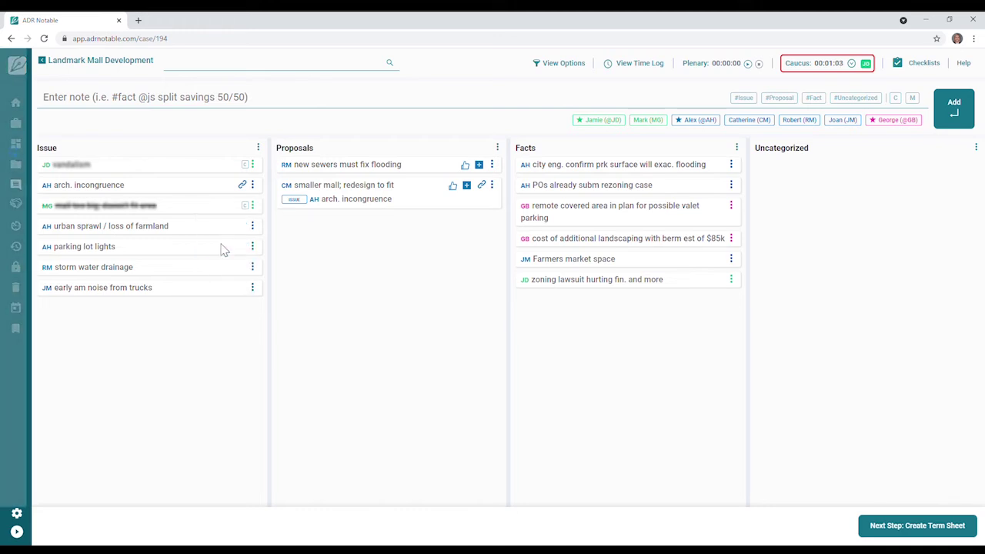
{"action": "left_click", "coordinate": [253, 206]}
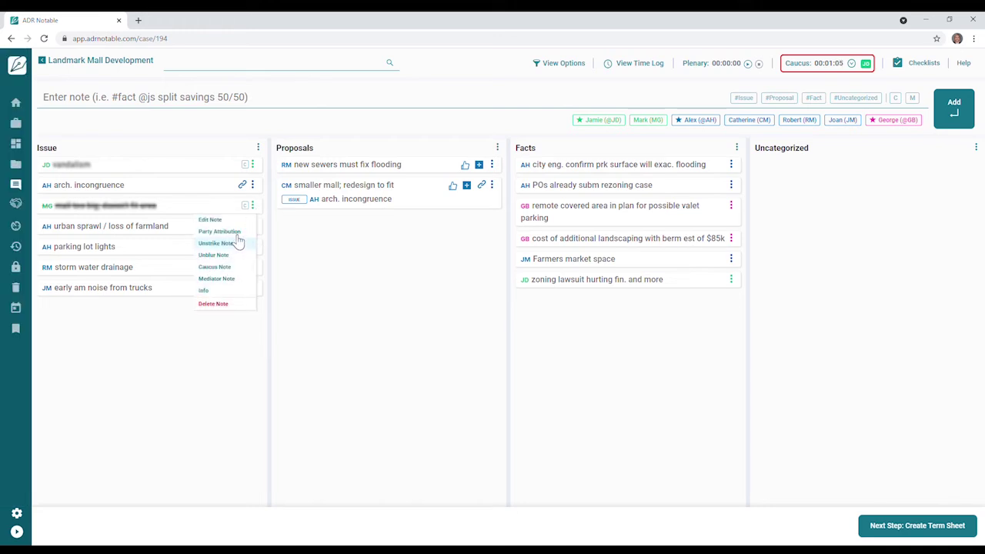
{"action": "left_click", "coordinate": [231, 255]}
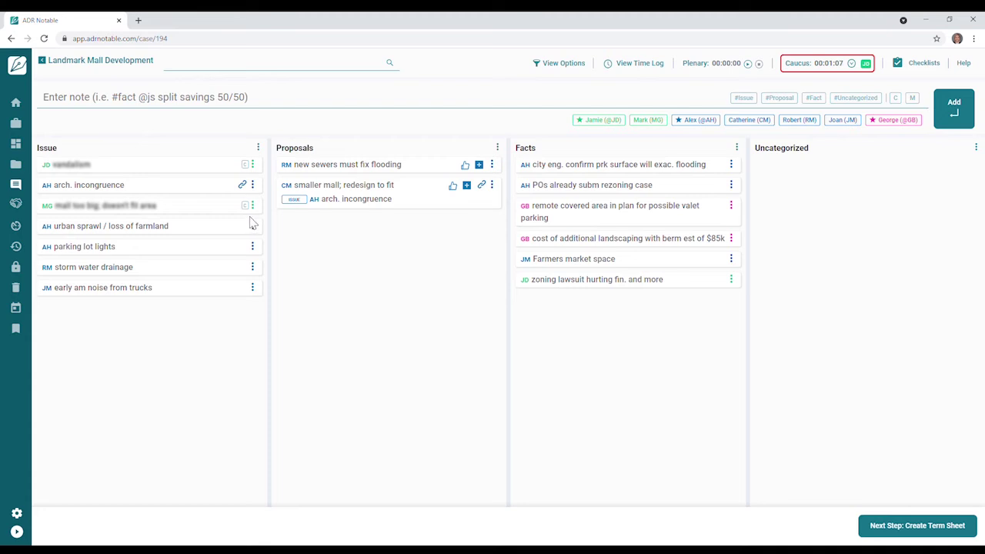
Step: Mark the "mall too big; doesn't fit area" note as a mediator note and view its info
{"action": "left_click", "coordinate": [254, 207]}
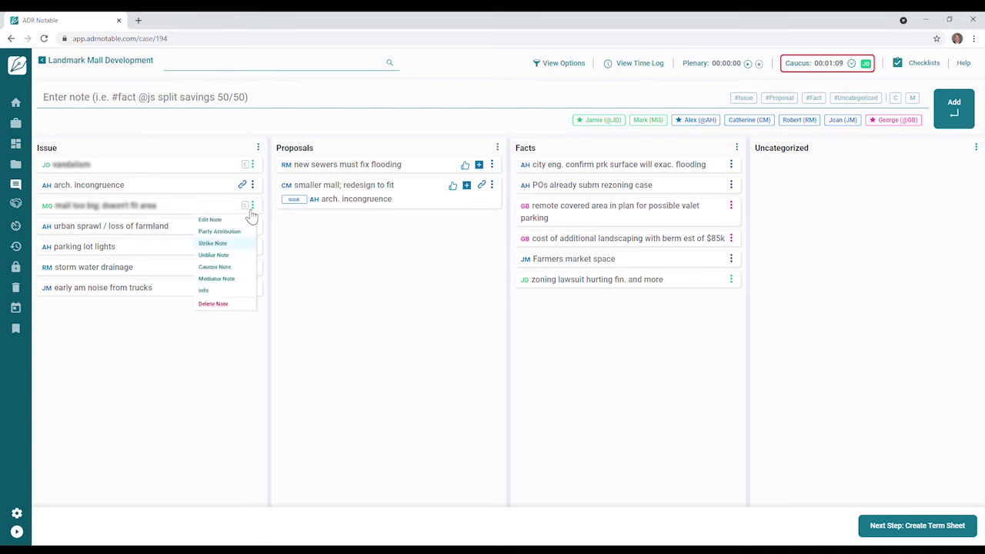
{"action": "left_click", "coordinate": [239, 285]}
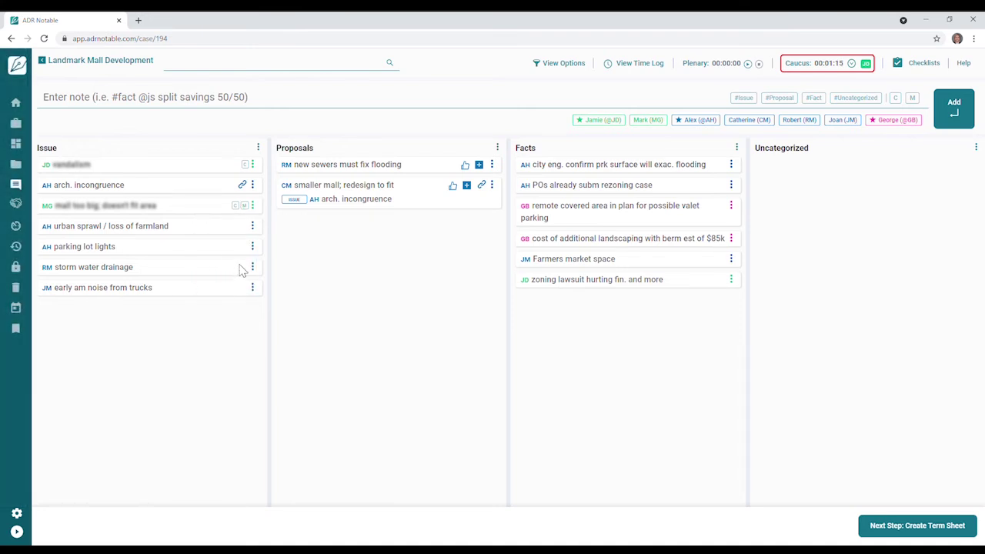
{"action": "left_click", "coordinate": [254, 208]}
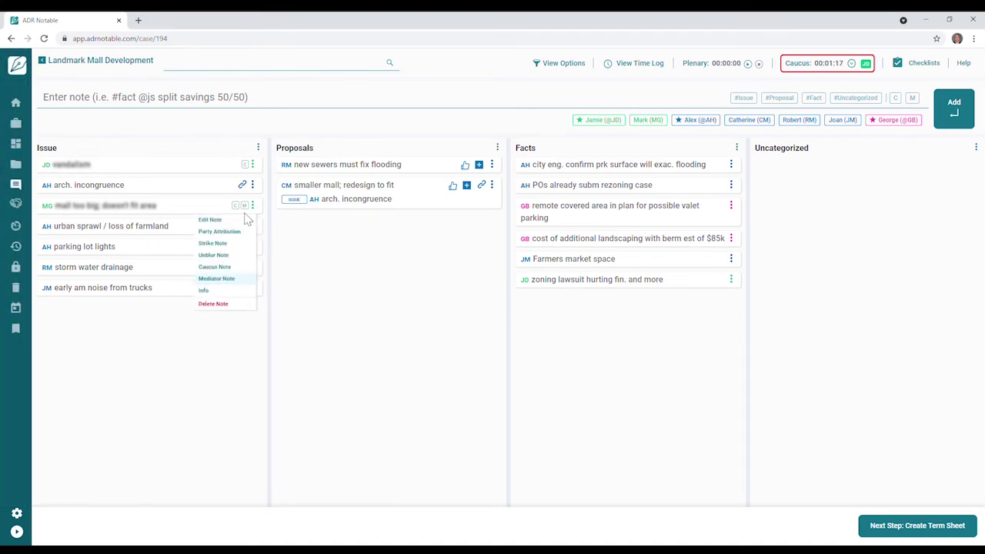
{"action": "mouse_move", "coordinate": [227, 296]}
{"action": "left_click", "coordinate": [324, 276]}
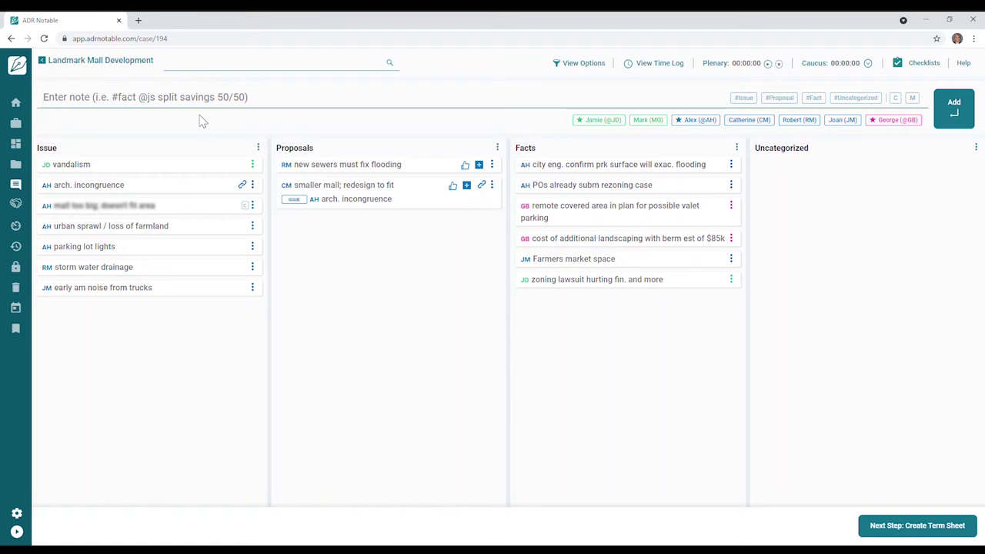
{"action": "type", "text": "will talk to ppl "}
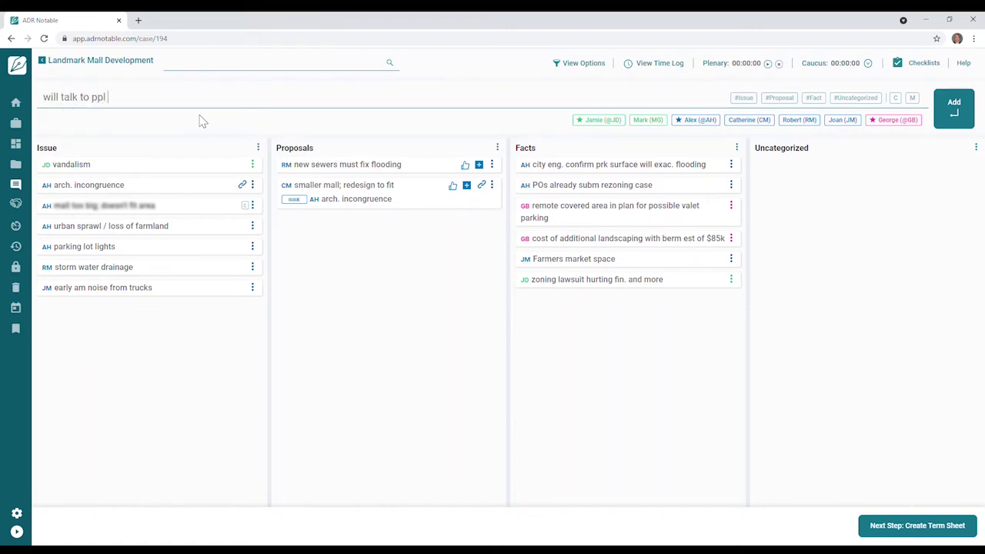
{"action": "type", "text": "vandalizing equip. "}
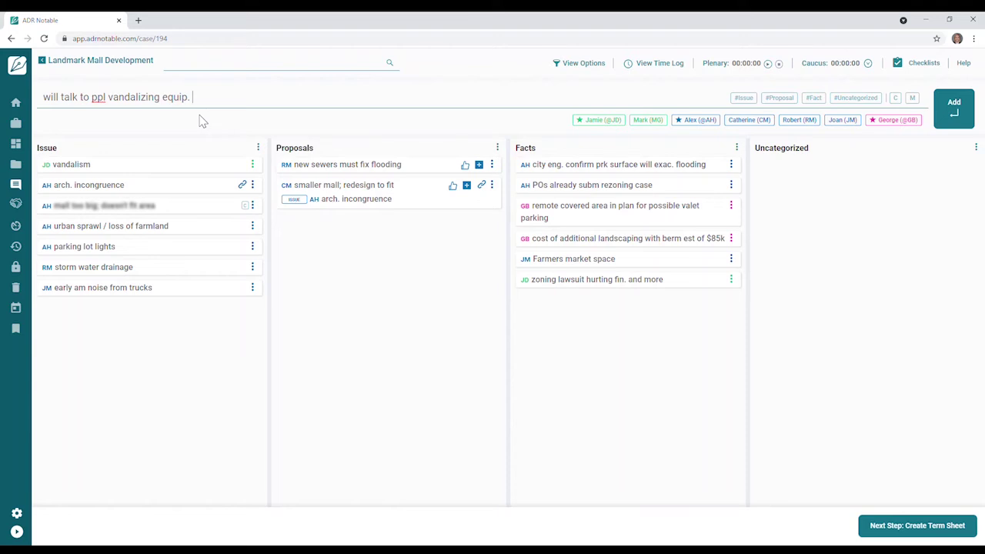
{"action": "type", "text": "#proposals @"}
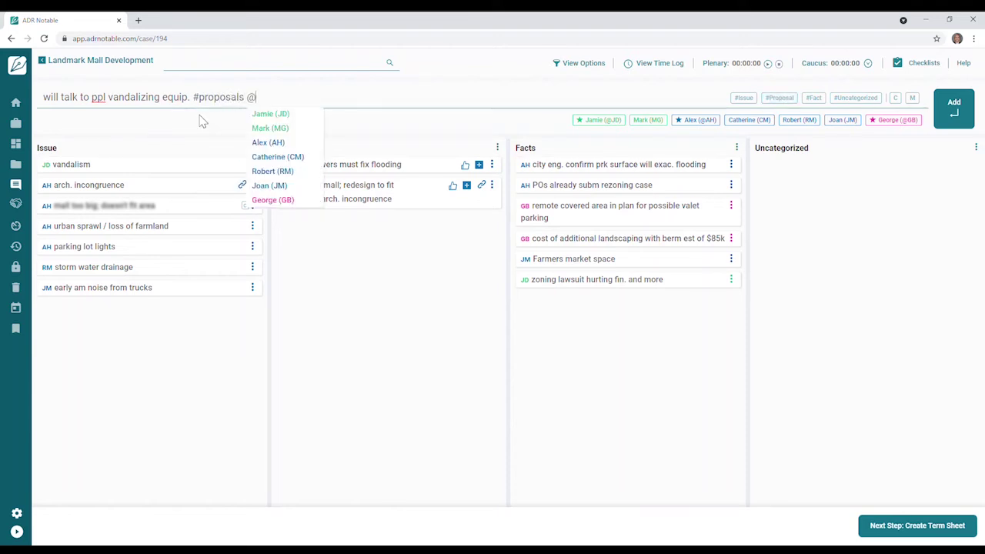
{"action": "type", "text": "cm"}
{"action": "key", "text": "Return"}
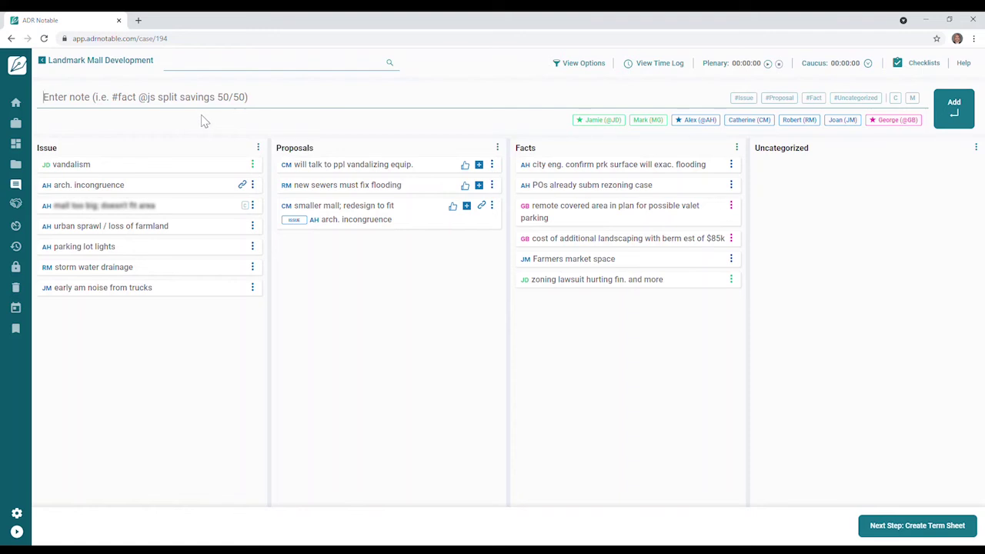
Step: Link the "vandalism" issue to the "will talk to ppl vandalizing equip." proposal, and briefly highlight its linked notes and those of "smaller mall; redesign to fit"
{"action": "left_click_drag", "start_coordinate": [238, 176], "coordinate": [406, 184]}
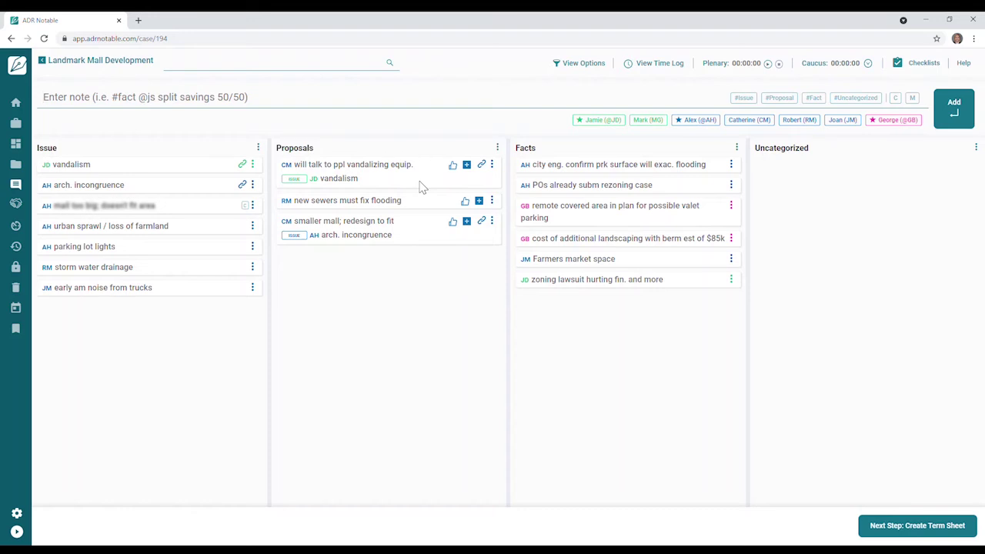
{"action": "left_click", "coordinate": [483, 166]}
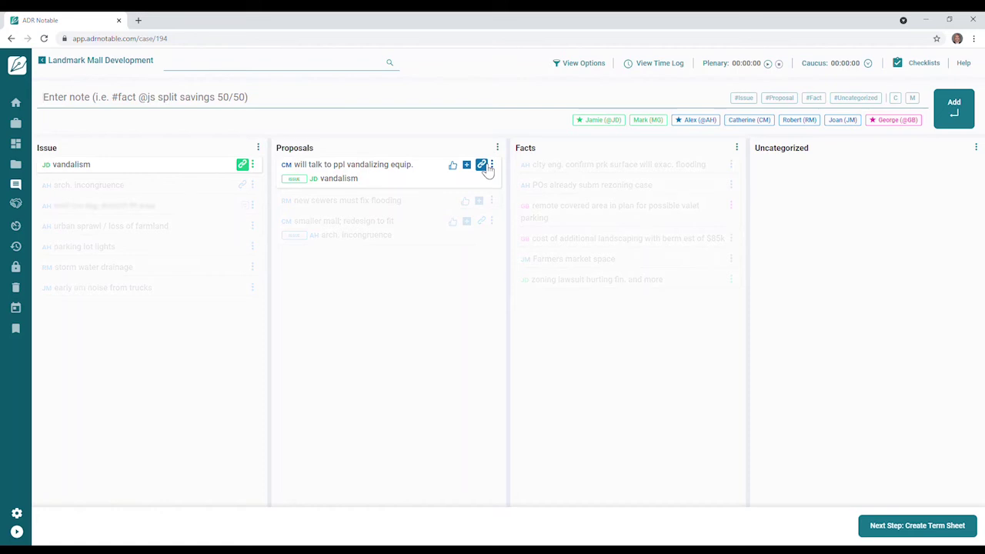
{"action": "left_click", "coordinate": [482, 165]}
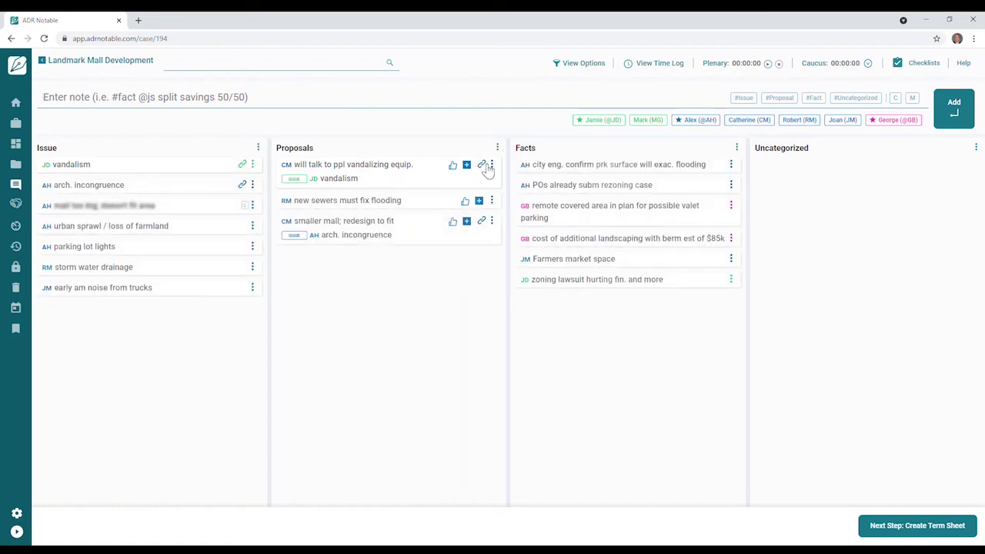
{"action": "left_click", "coordinate": [481, 221]}
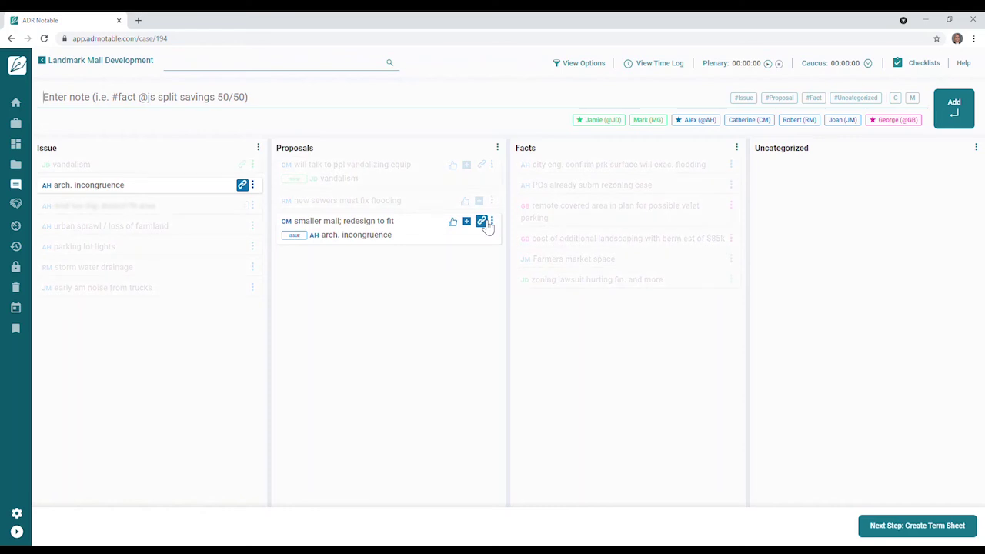
{"action": "left_click", "coordinate": [484, 222]}
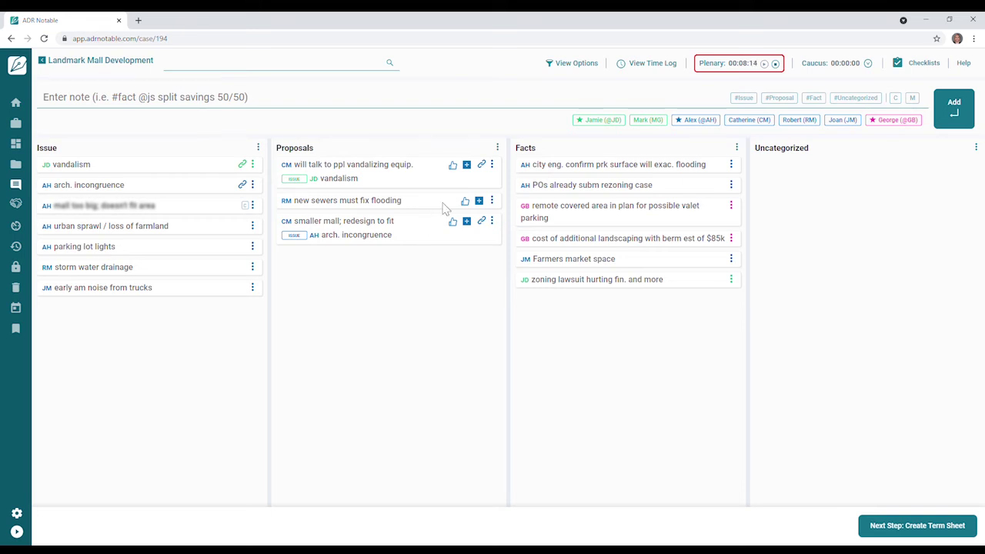
Step: Add the MG counter proposal "will talk to ppl vandalizing equip. AND file a police report" to the vandalism proposal and view its proposal history
{"action": "left_click", "coordinate": [467, 166]}
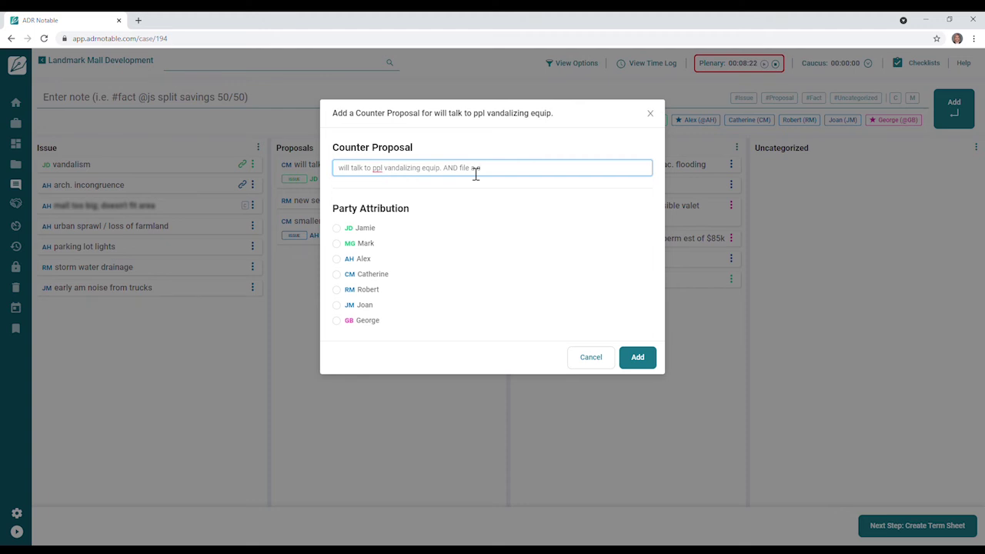
{"action": "type", "text": "report"}
{"action": "left_click", "coordinate": [338, 245]}
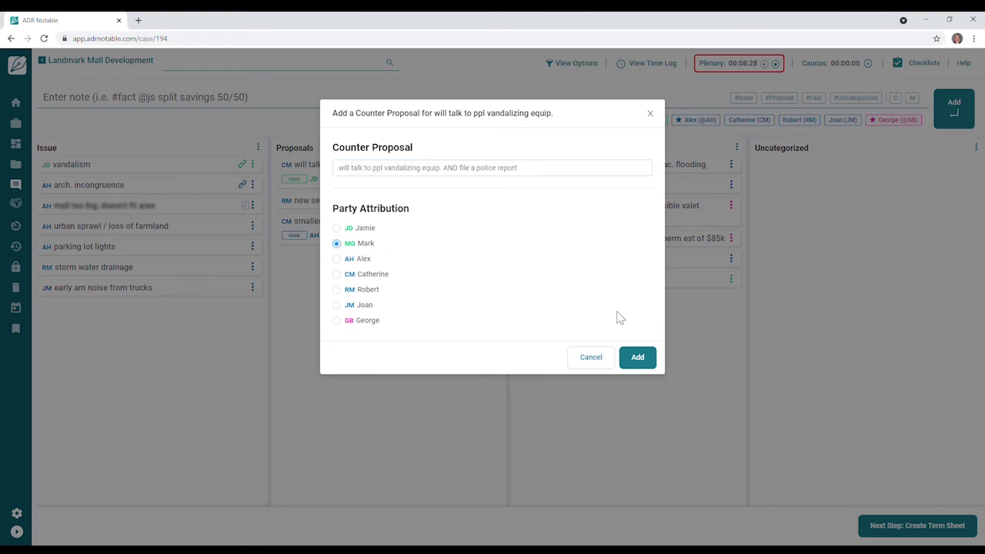
{"action": "left_click", "coordinate": [638, 357]}
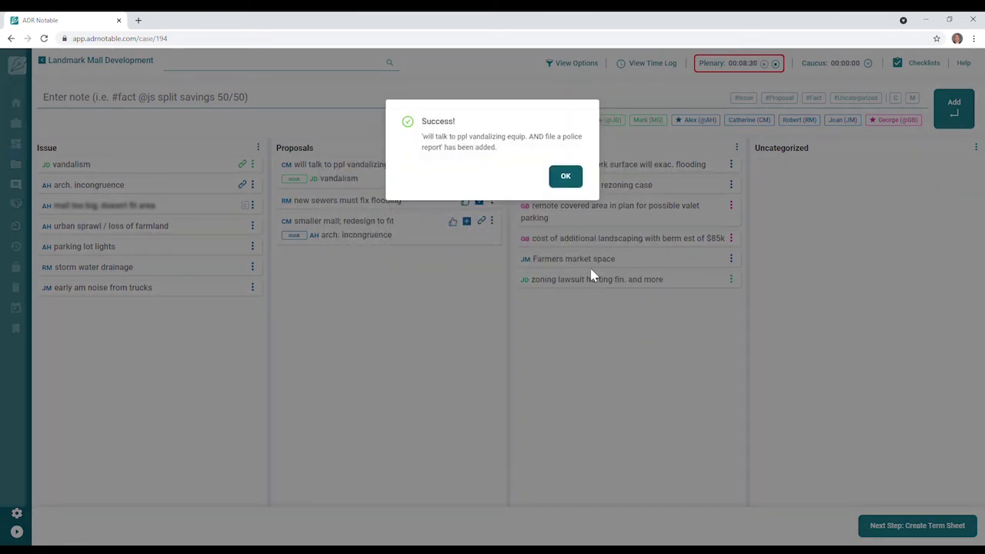
{"action": "left_click", "coordinate": [571, 193]}
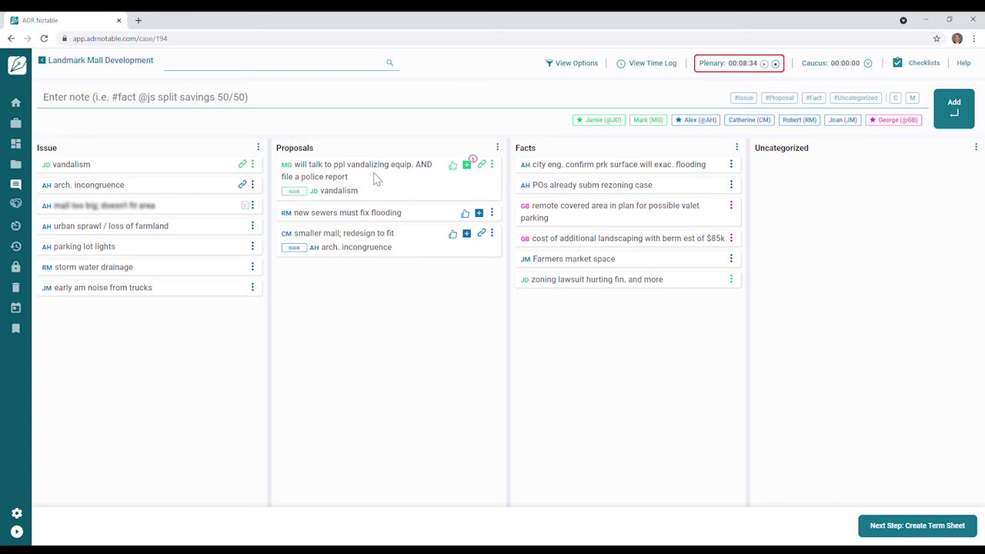
{"action": "left_click", "coordinate": [493, 166]}
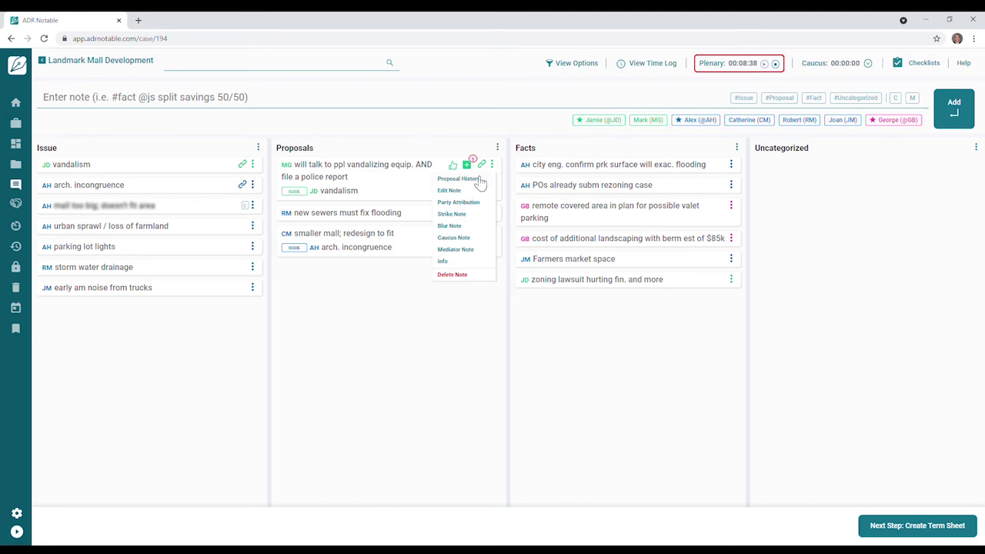
{"action": "left_click", "coordinate": [478, 180]}
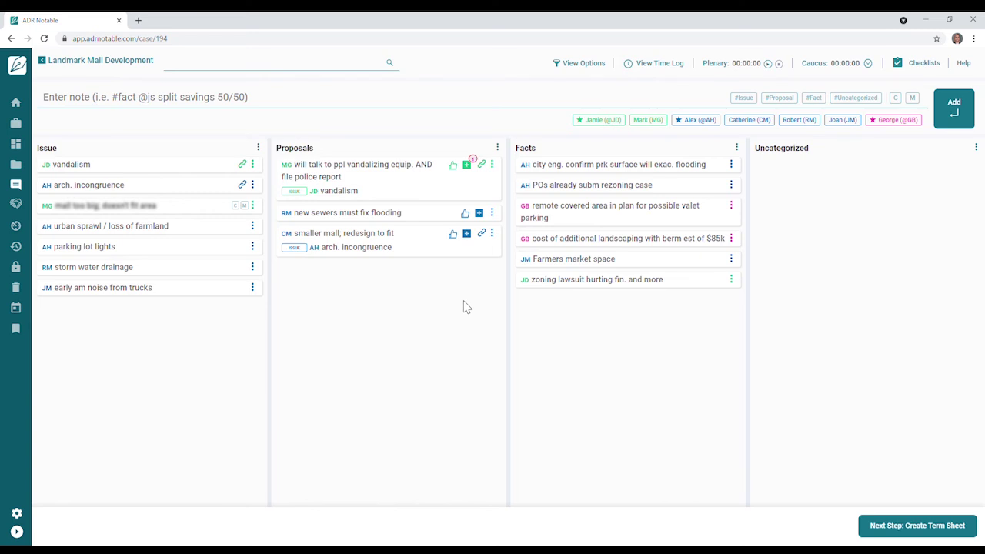
Step: Accept all three proposals: the vandalism police report, "new sewers must fix flooding" and "smaller mall; redesign to fit"
{"action": "left_click", "coordinate": [466, 166]}
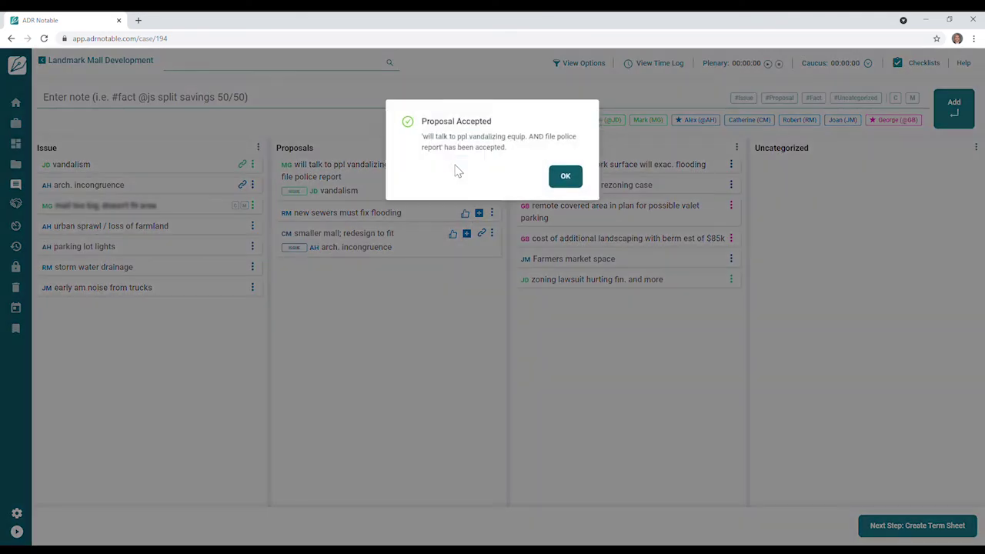
{"action": "left_click", "coordinate": [570, 178]}
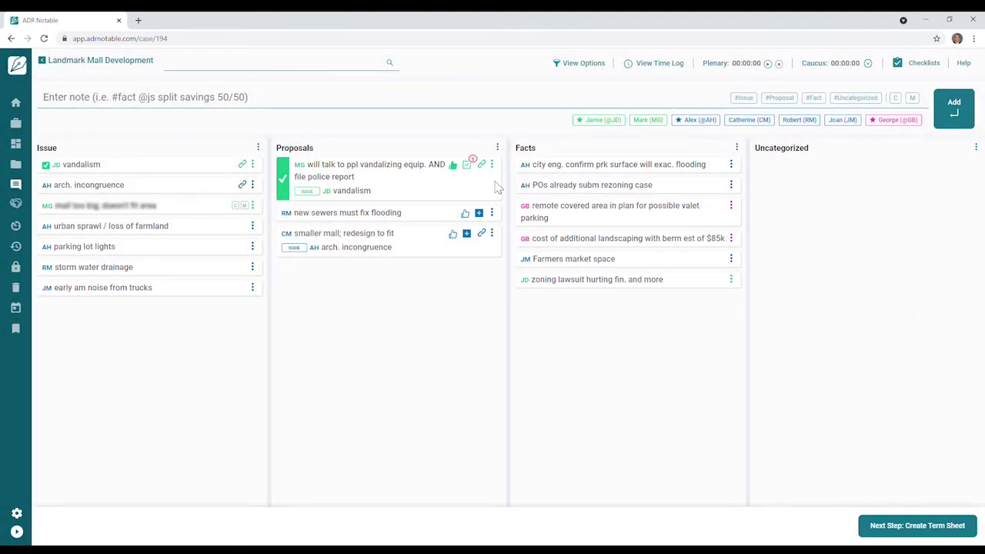
{"action": "left_click", "coordinate": [465, 215]}
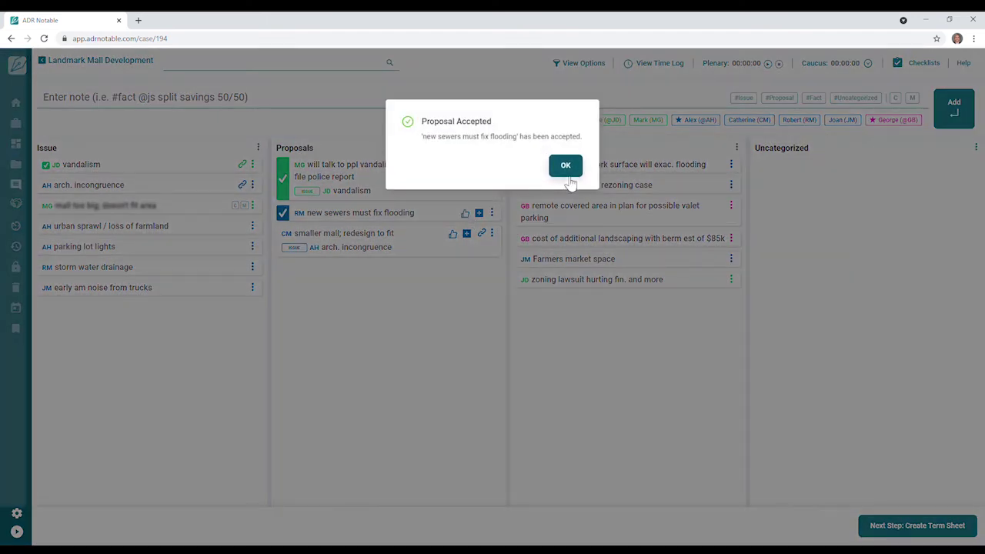
{"action": "left_click", "coordinate": [567, 168]}
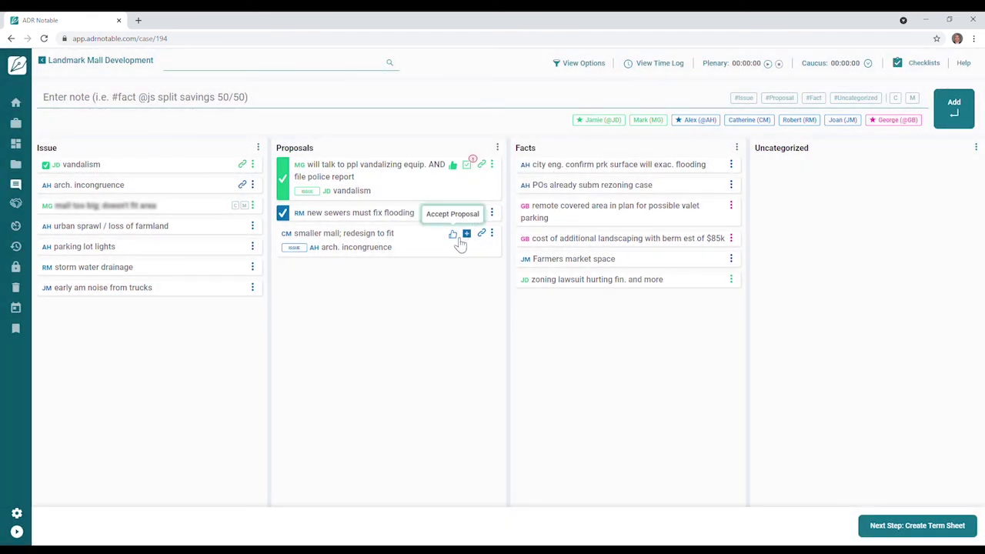
{"action": "left_click", "coordinate": [466, 233]}
{"action": "left_click", "coordinate": [563, 169]}
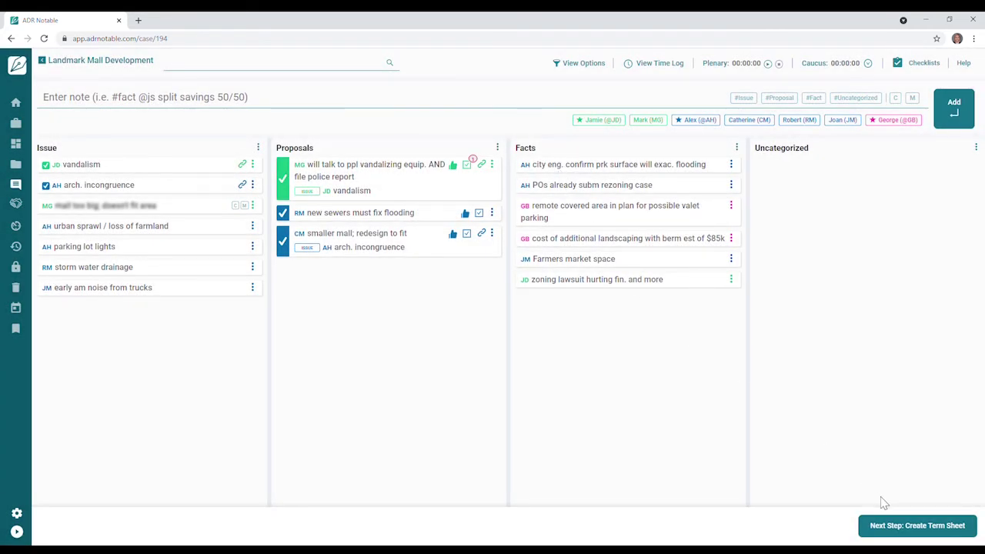
Step: Create the term sheet from the accepted proposals, look over its Preamble, Agreements and Other Terms sections, and return to the Noteboard
{"action": "left_click", "coordinate": [910, 528]}
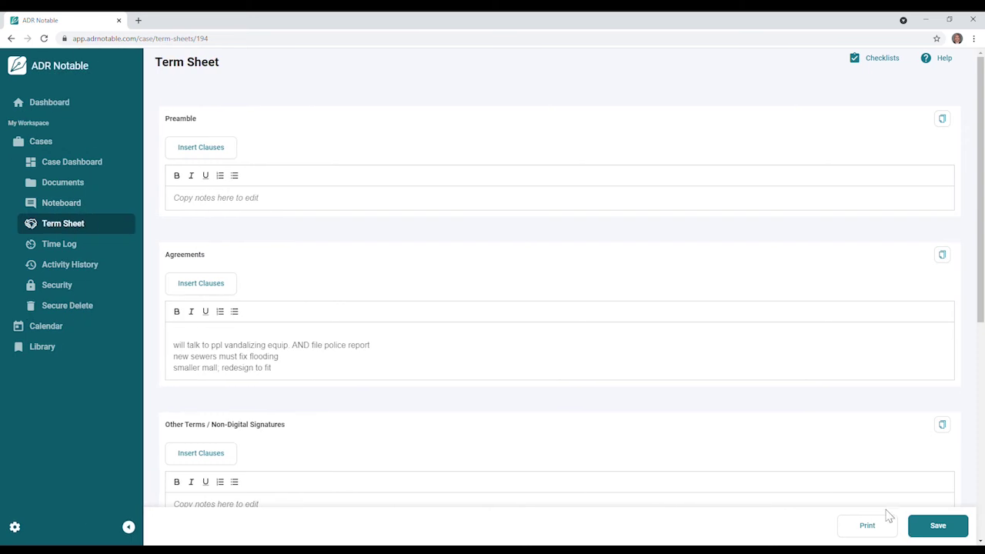
{"action": "scroll", "coordinate": [530, 254], "scroll_direction": "down", "scroll_amount": 1}
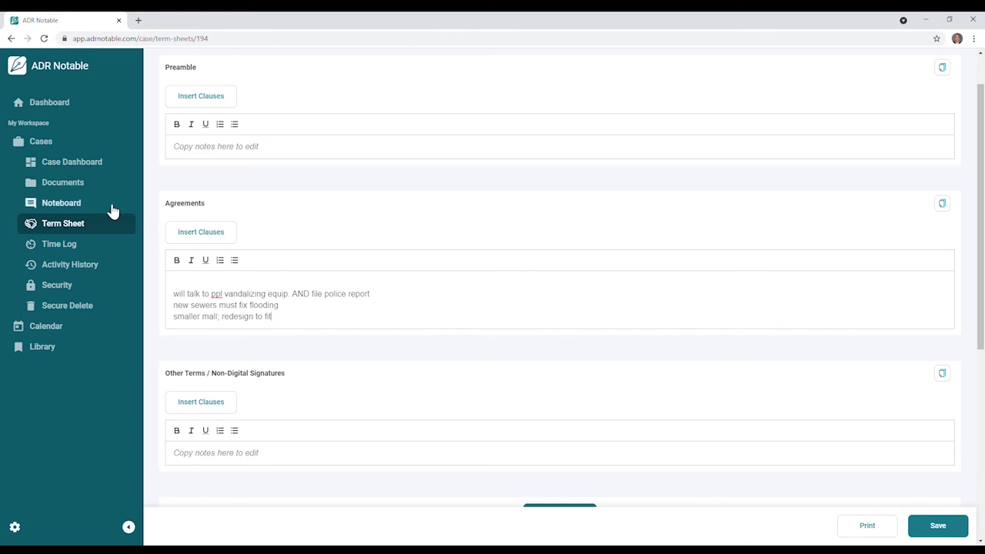
{"action": "left_click", "coordinate": [76, 204]}
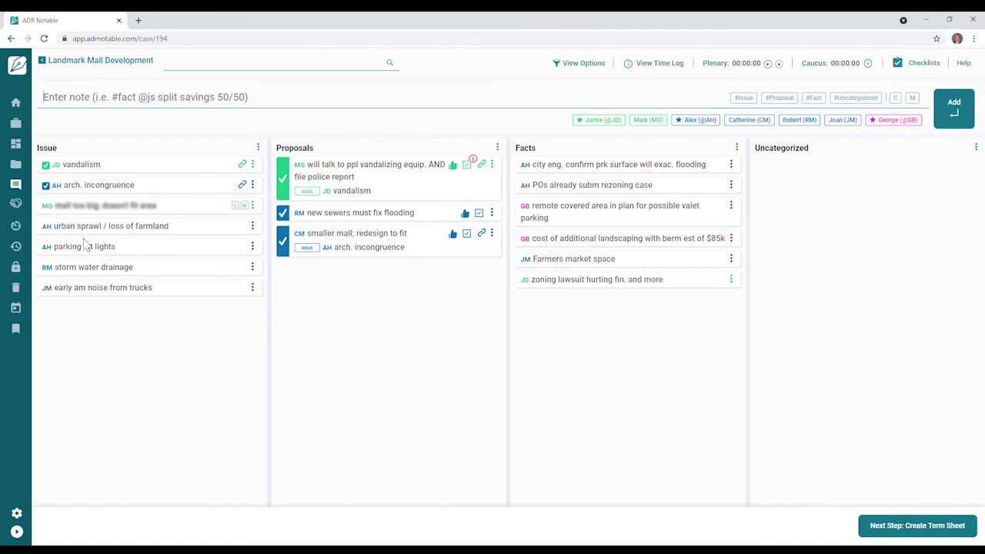
Step: Reopen the case's term sheet and look through its remaining sections
{"action": "left_click", "coordinate": [16, 207]}
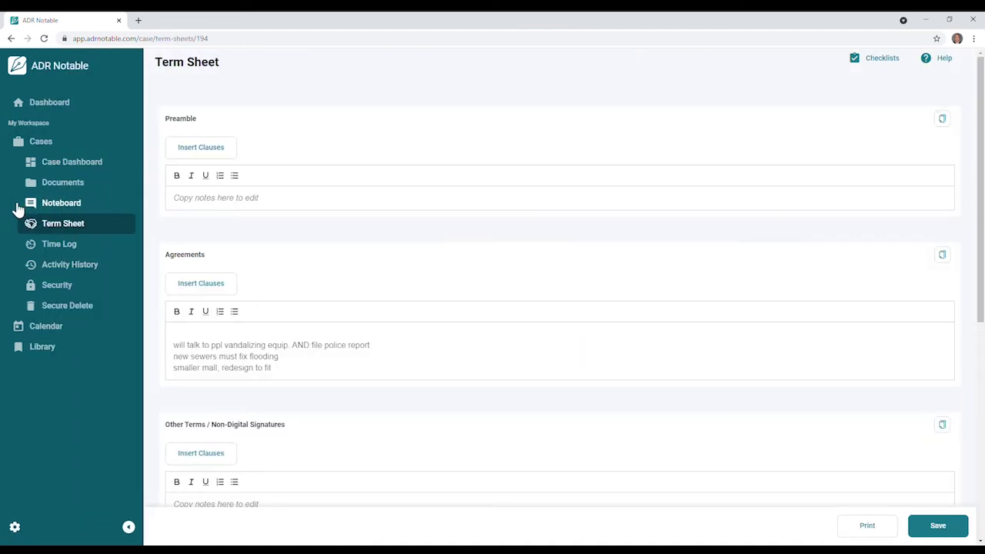
{"action": "scroll", "coordinate": [490, 307], "scroll_direction": "down", "scroll_amount": 1}
{"action": "scroll", "coordinate": [494, 310], "scroll_direction": "down", "scroll_amount": 1}
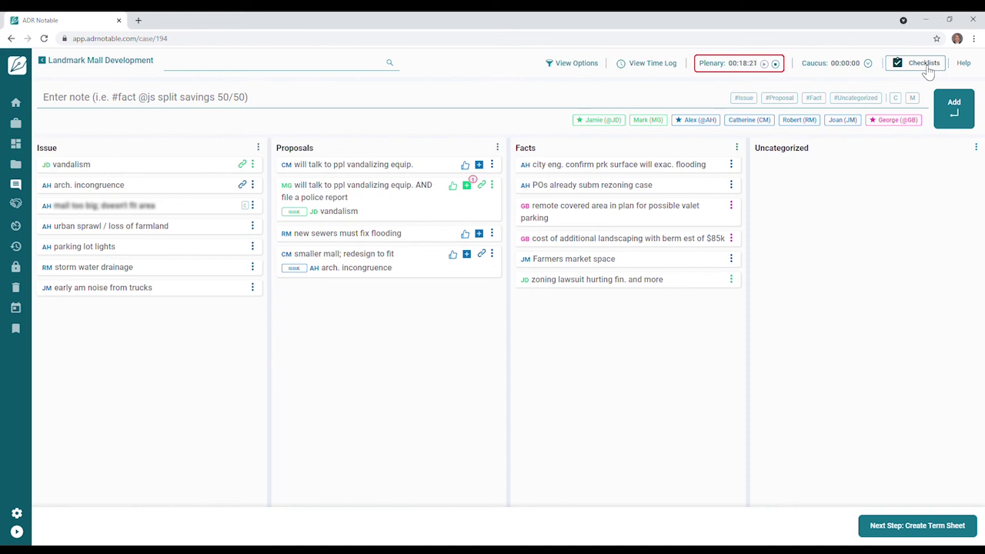
Step: Open the ADR Notable help center from the Noteboard
{"action": "left_click", "coordinate": [963, 67]}
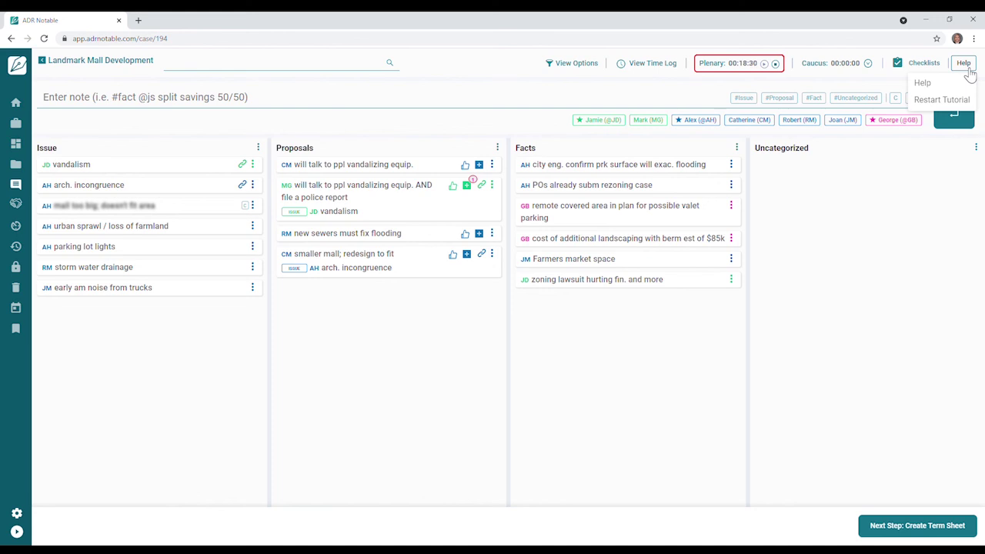
{"action": "left_click", "coordinate": [932, 83]}
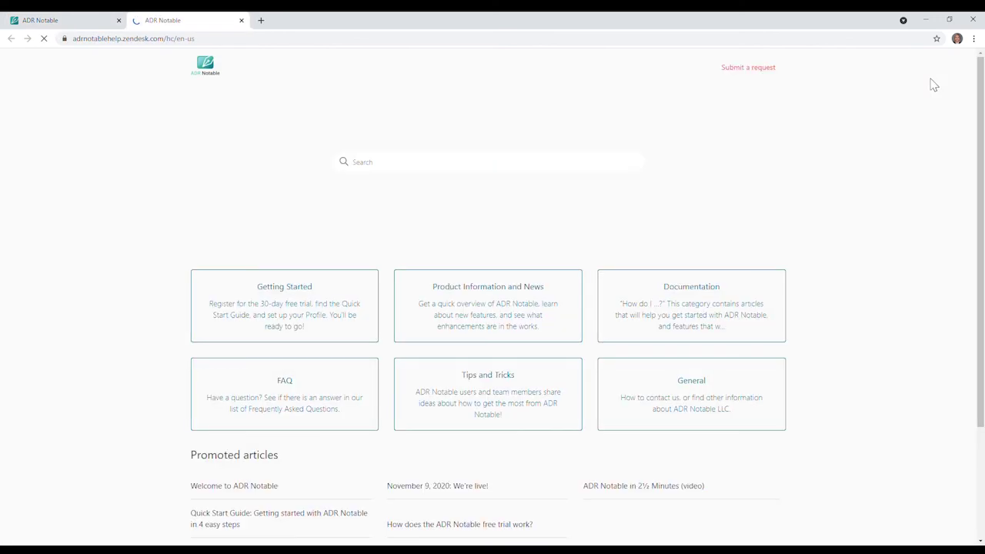